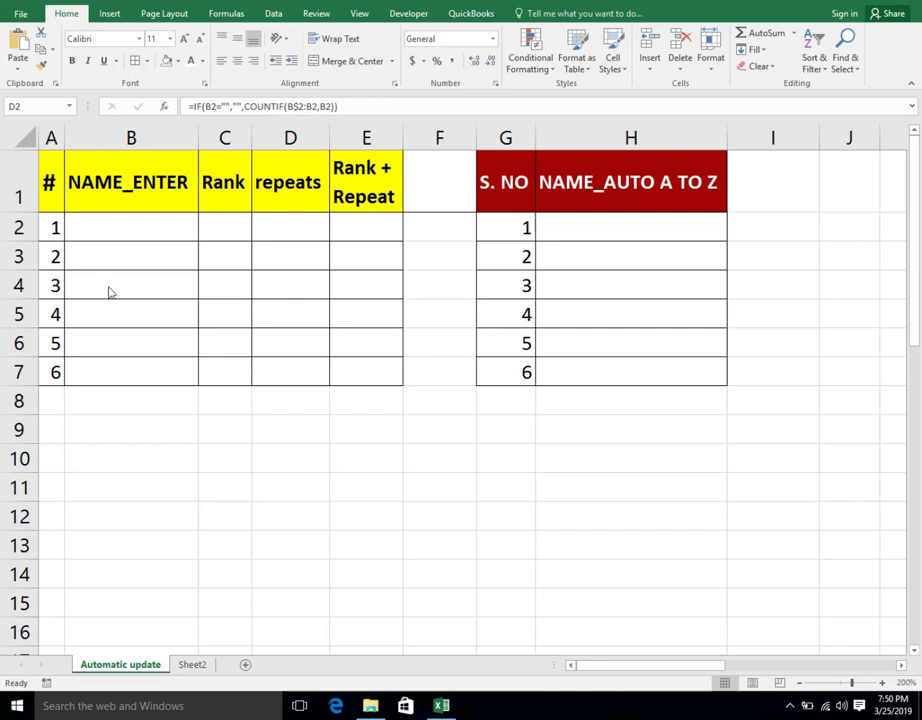
Enter DEEPAK, MOHIT and AMIT as the first three names in B2:B4.
left_click(145, 227)
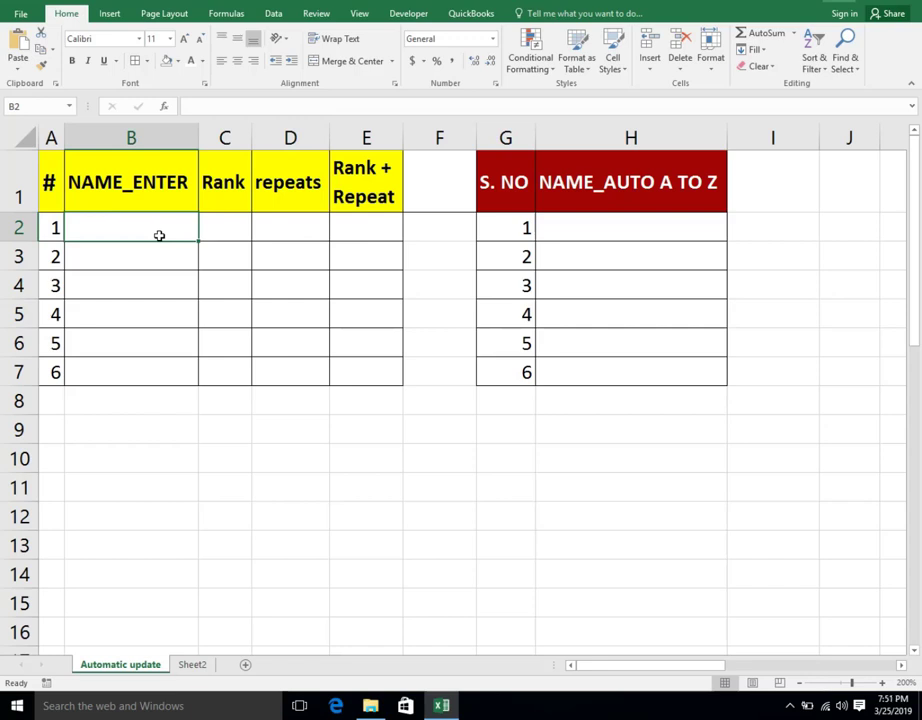
type("d")
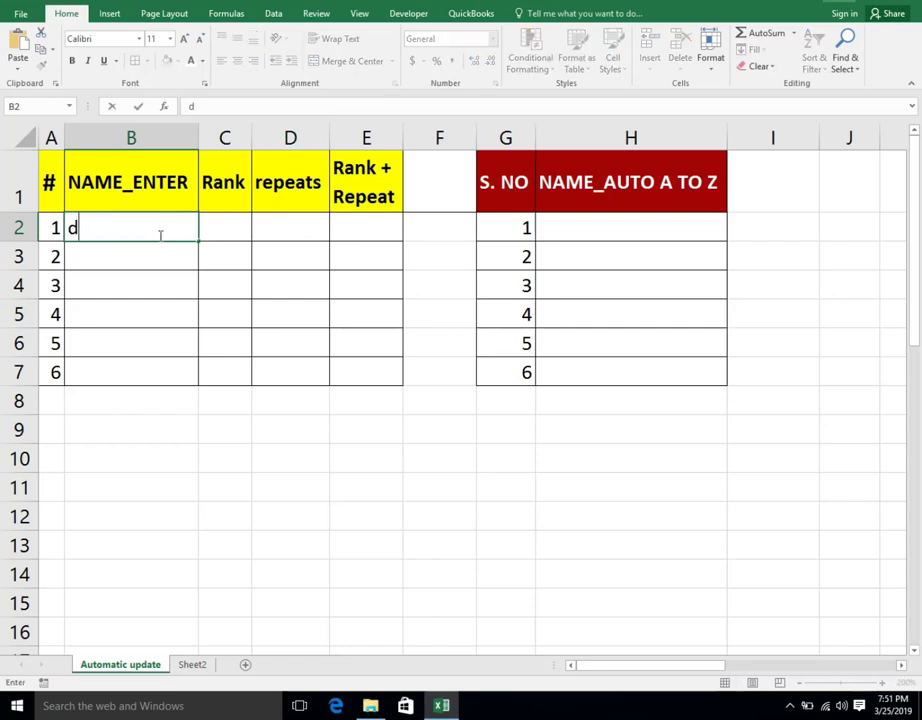
key("BackSpace")
type("DEEPA")
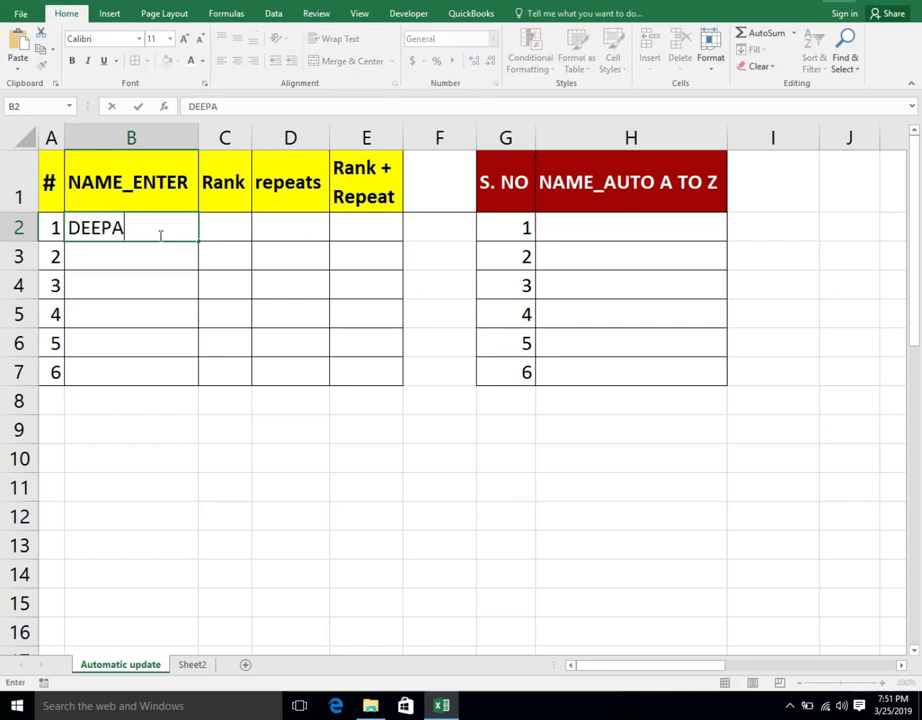
type("K")
key("ctrl+Return")
key("Return")
type("MOH")
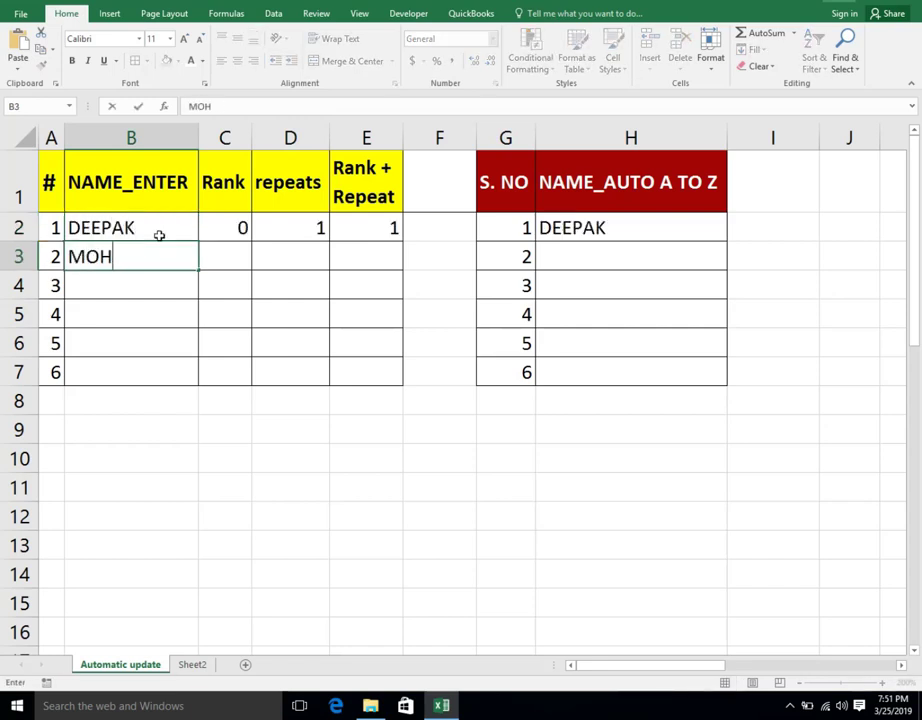
type("IT")
key("Return")
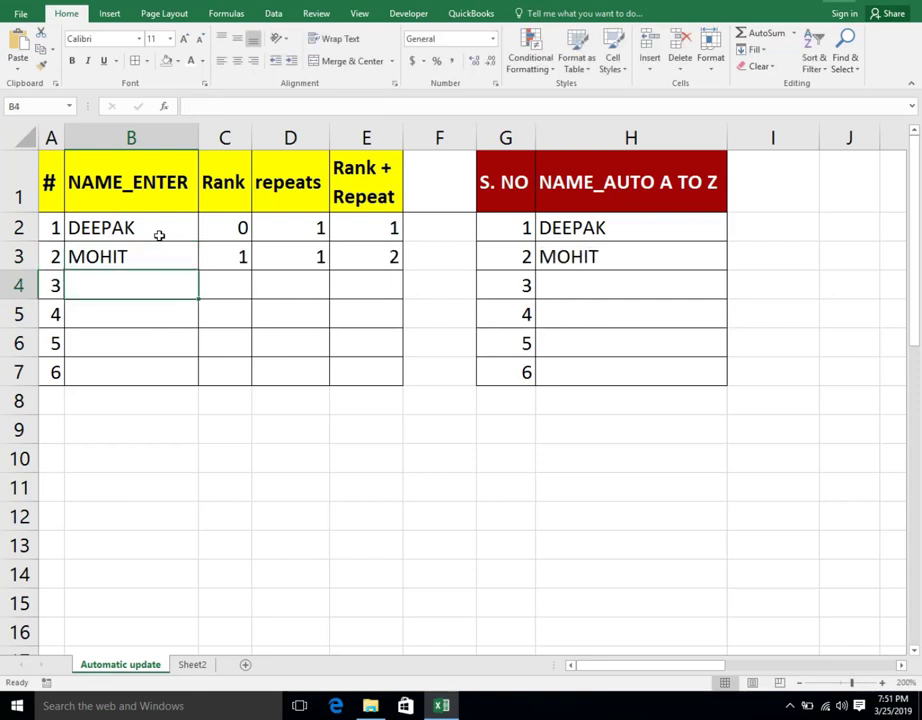
type("AMIT")
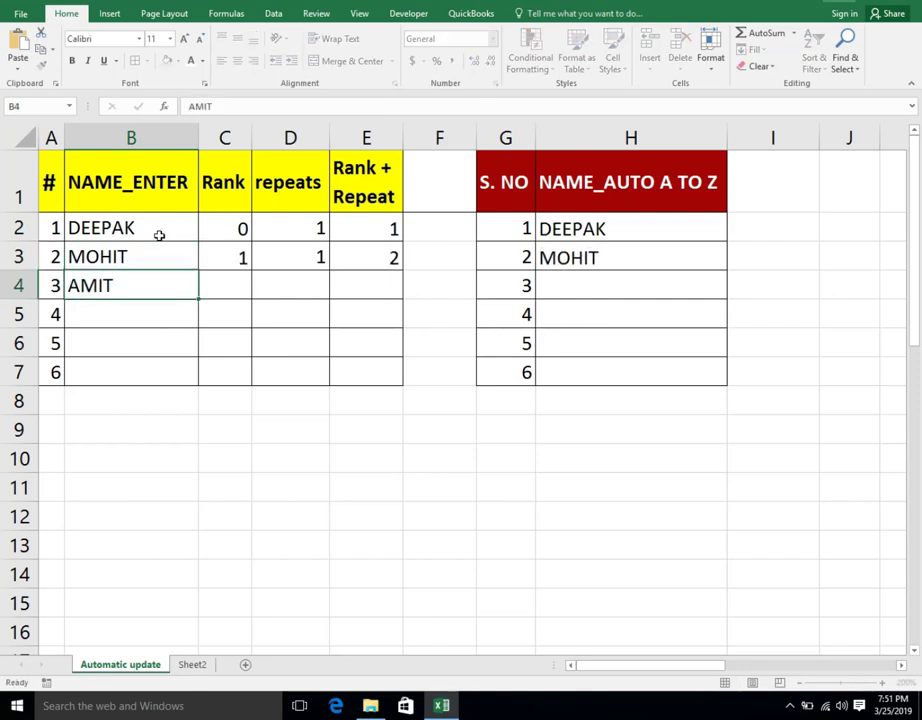
key("Return")
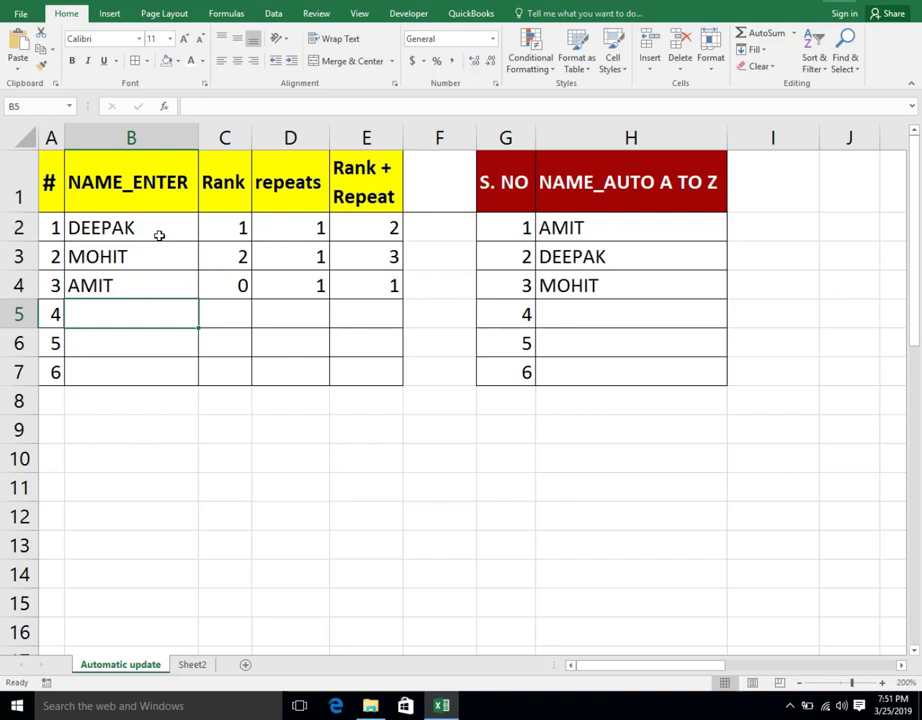
Check H2's sort formula, add RAJU, ANKIT and MONIKA in B5:B7, and select H2:H7.
left_click(543, 228)
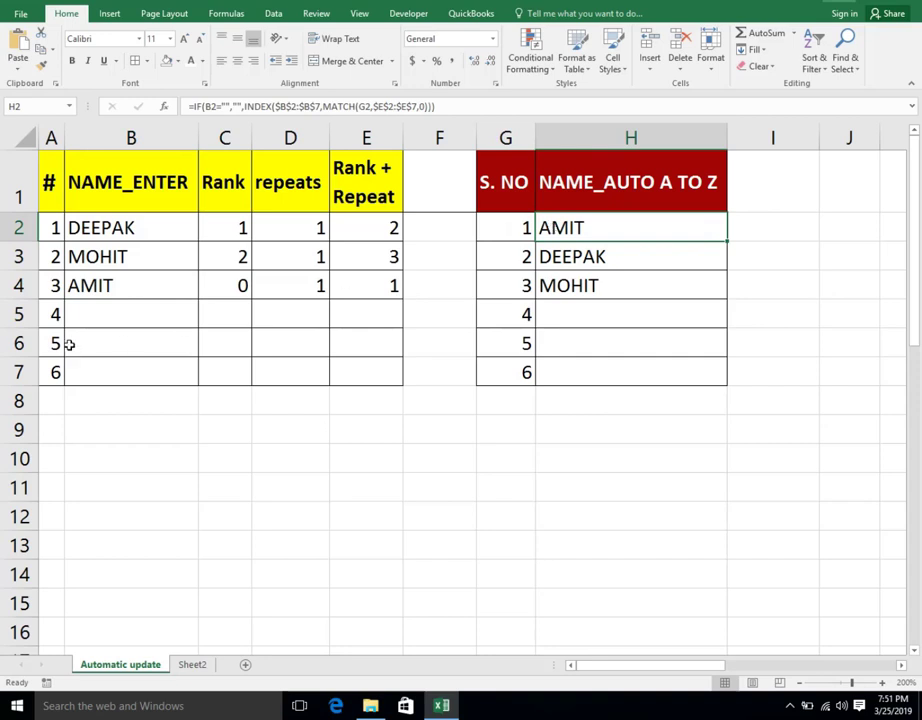
left_click(126, 312)
type("RAJ")
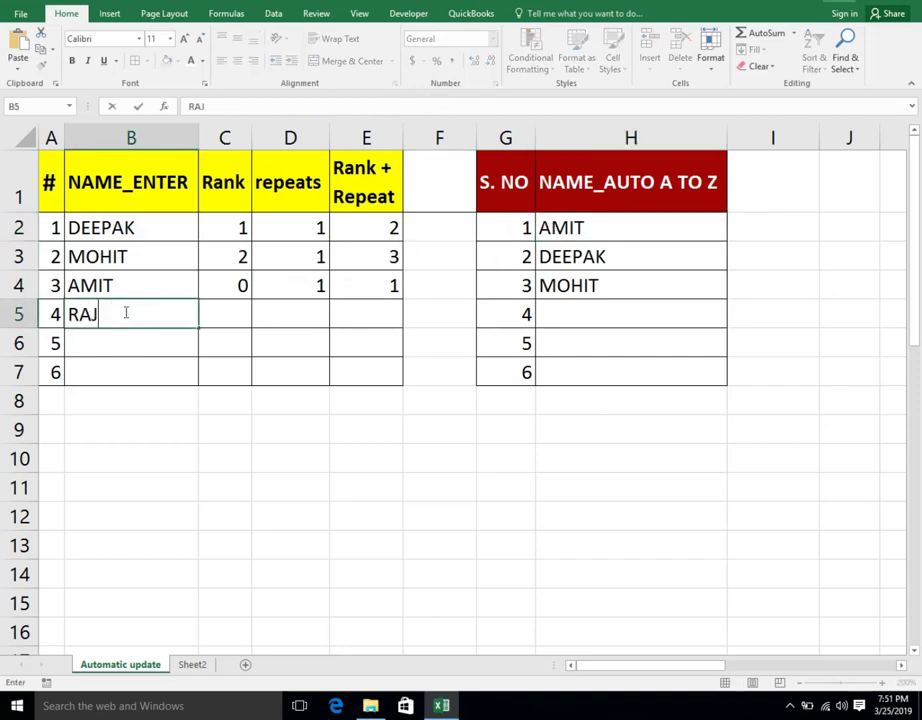
type("U")
key("Return")
type("AK")
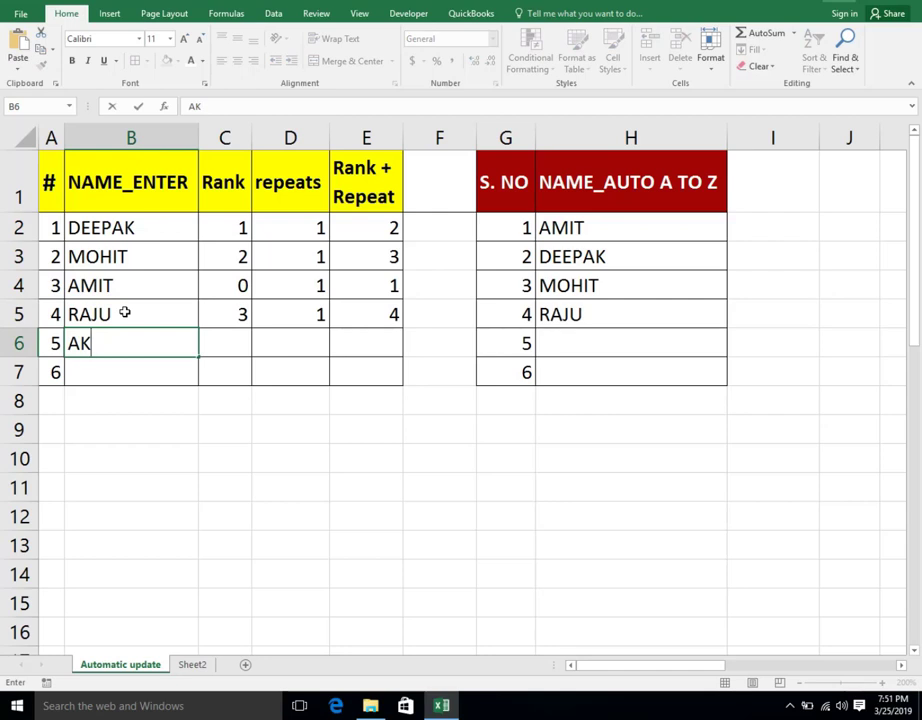
key("BackSpace")
type("NKIT")
key("Return")
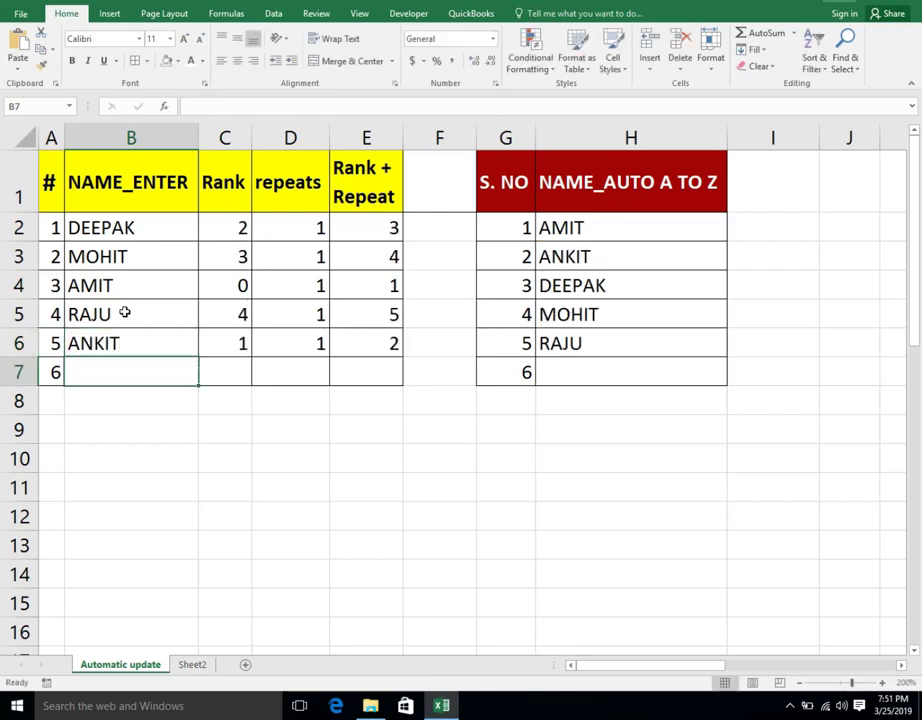
type("MONIKA")
key("Return")
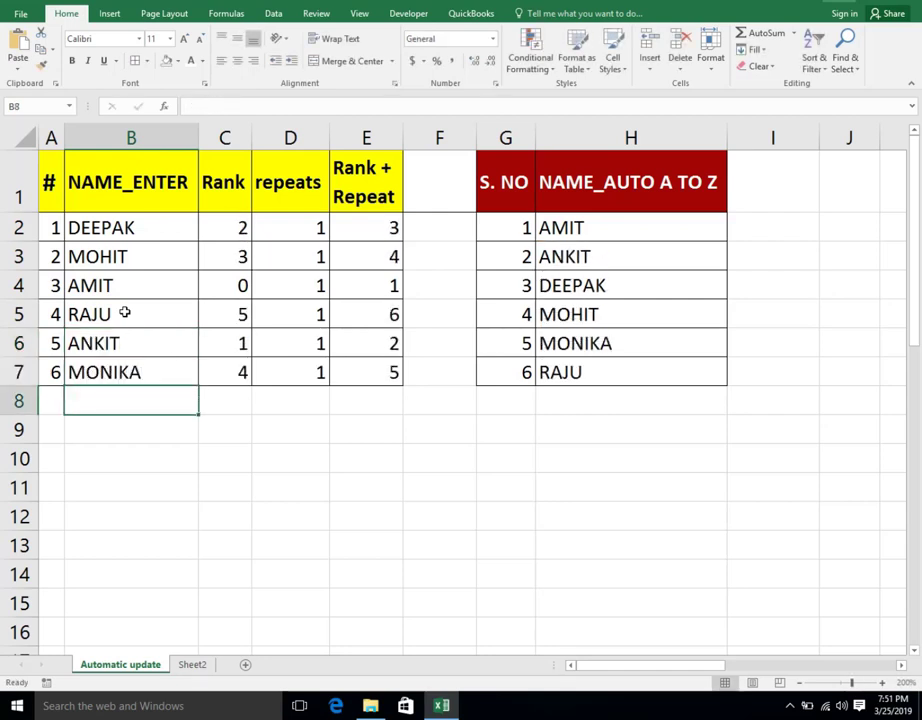
mouse_move(582, 229)
left_mouse_down()
mouse_move(600, 387)
mouse_move(598, 367)
left_mouse_up()
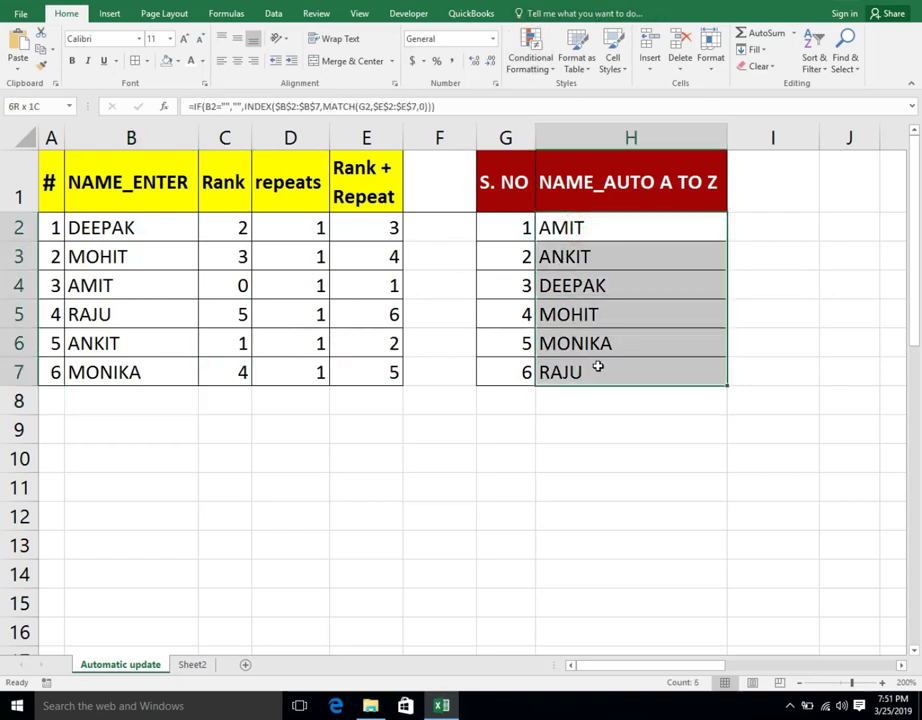
Preview fill colours for H2:H7 without applying one, then delete the names in B2:B7.
left_click(178, 61)
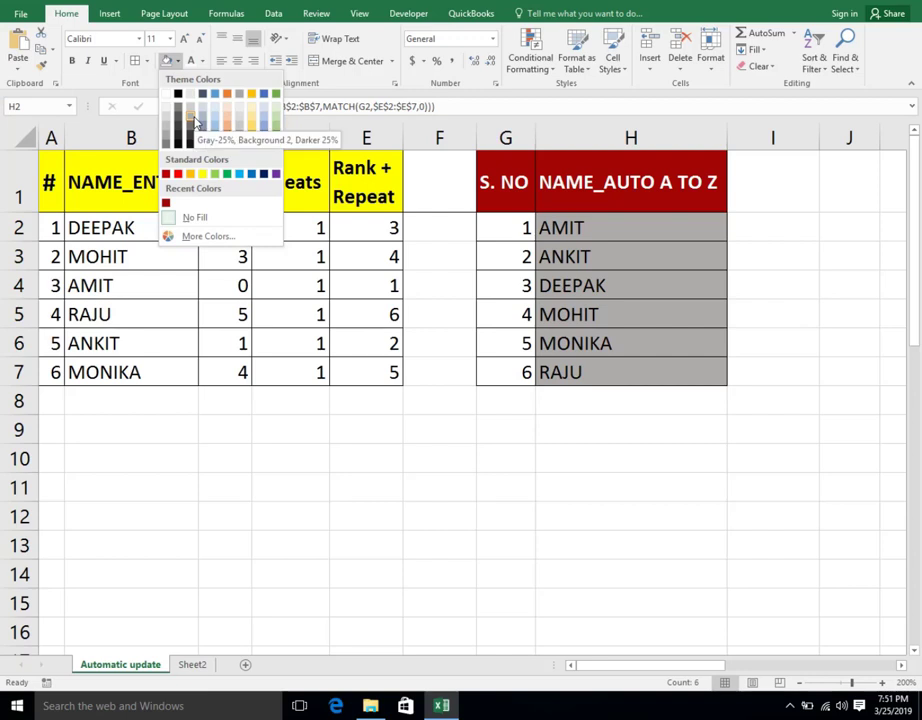
left_click(800, 292)
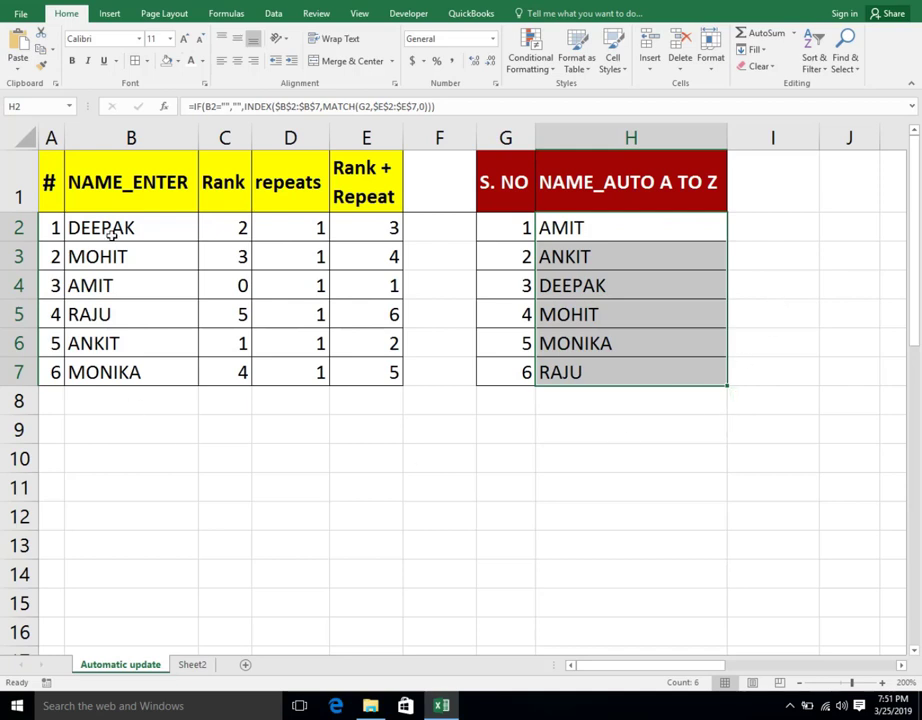
left_click_drag(132, 230, 132, 372)
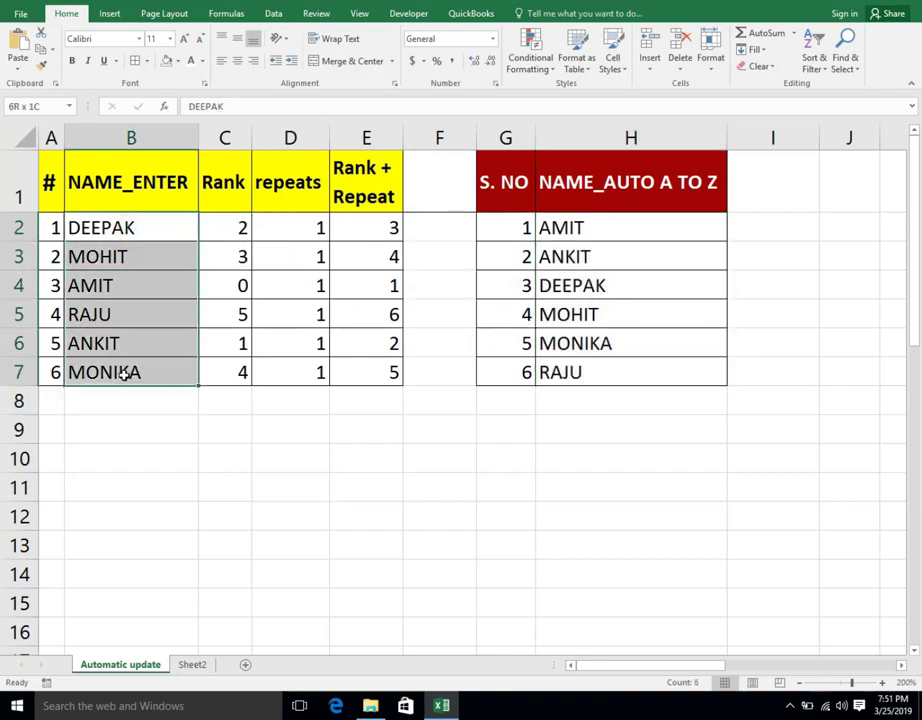
key("Delete")
left_click(562, 481)
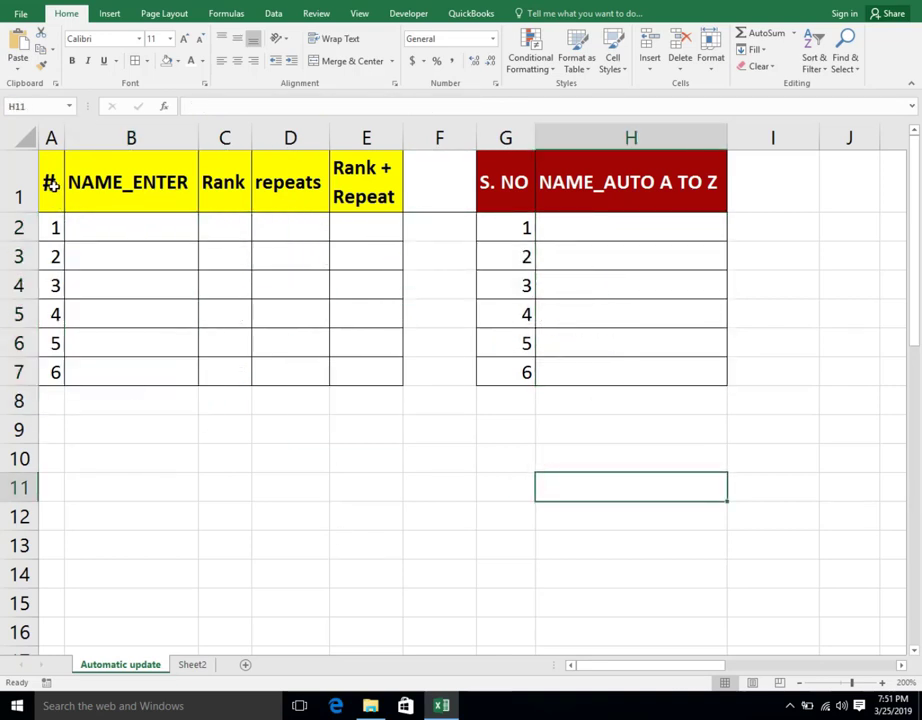
Copy the table A1:H7 onto Sheet2 and zoom in on the pasted copy.
left_click_drag(49, 181, 650, 368)
key("ctrl+c")
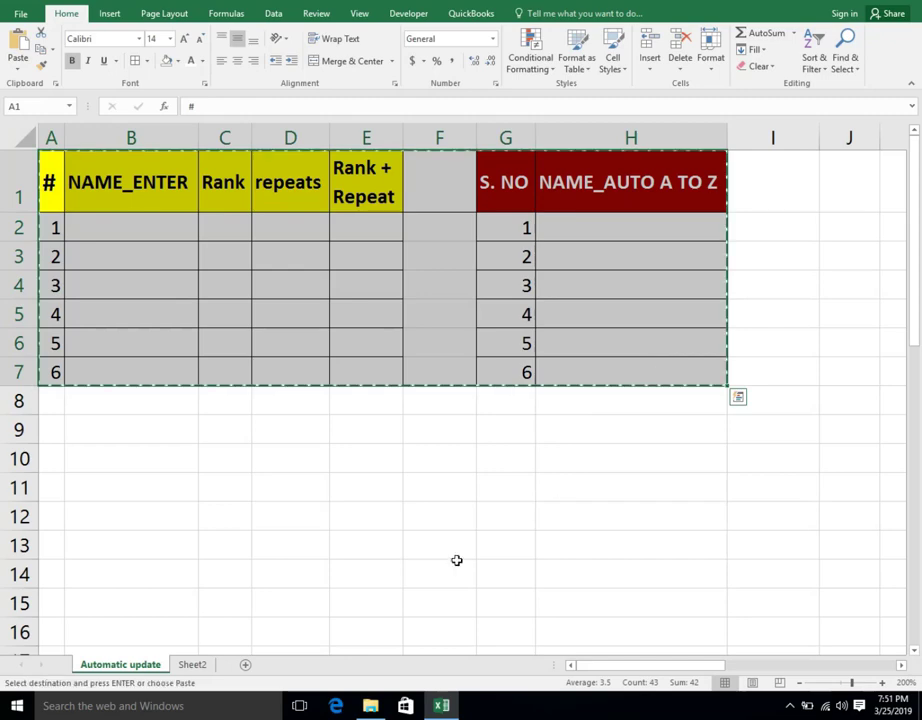
left_click(192, 664)
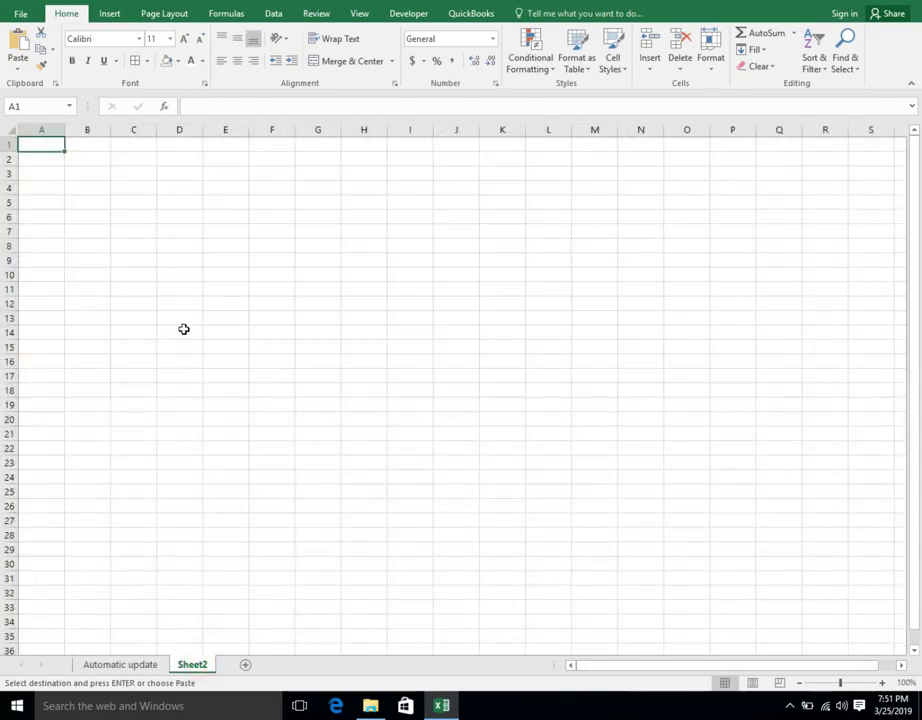
key("ctrl+v")
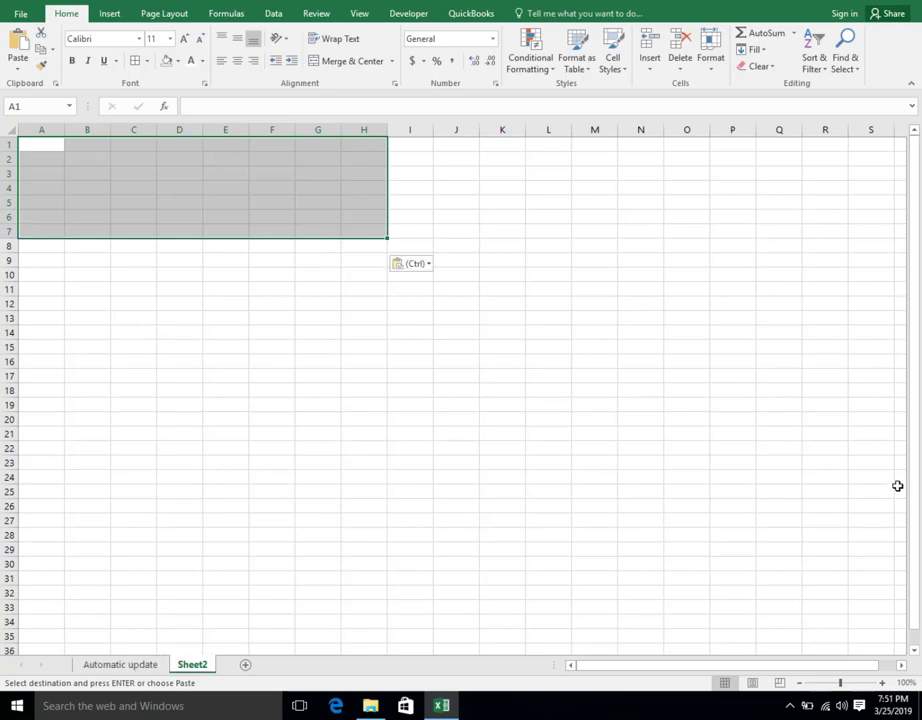
left_click(882, 684)
left_click(882, 684)
left_click(882, 684)
left_click(882, 684)
left_click(882, 684)
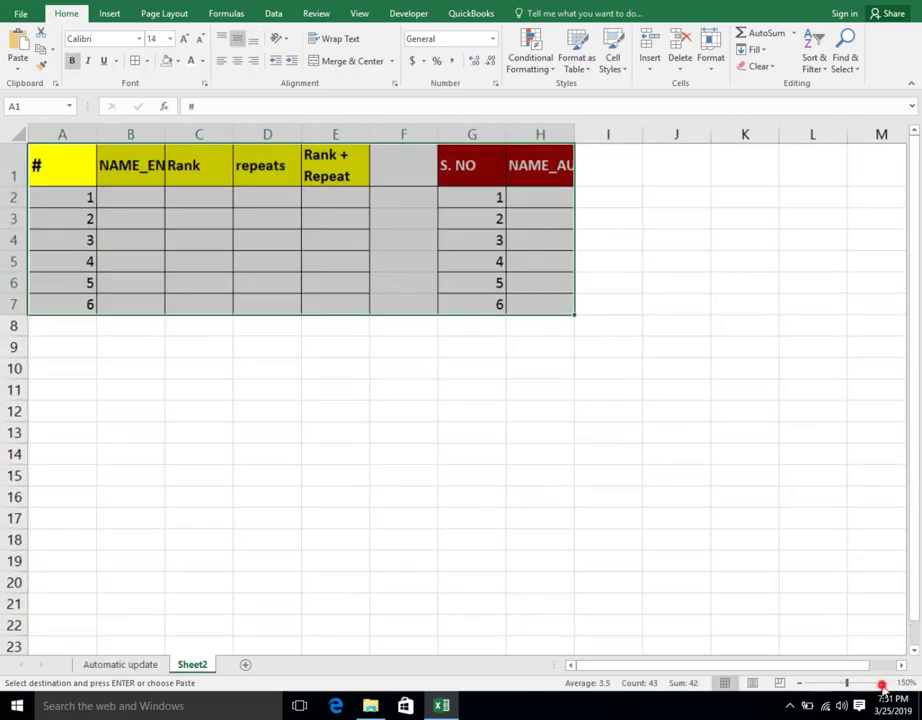
left_click(882, 684)
left_click(882, 684)
left_click(882, 684)
Widen column H, fill the copied formulas into C2:E7, and clear H2:H7.
double_click(697, 134)
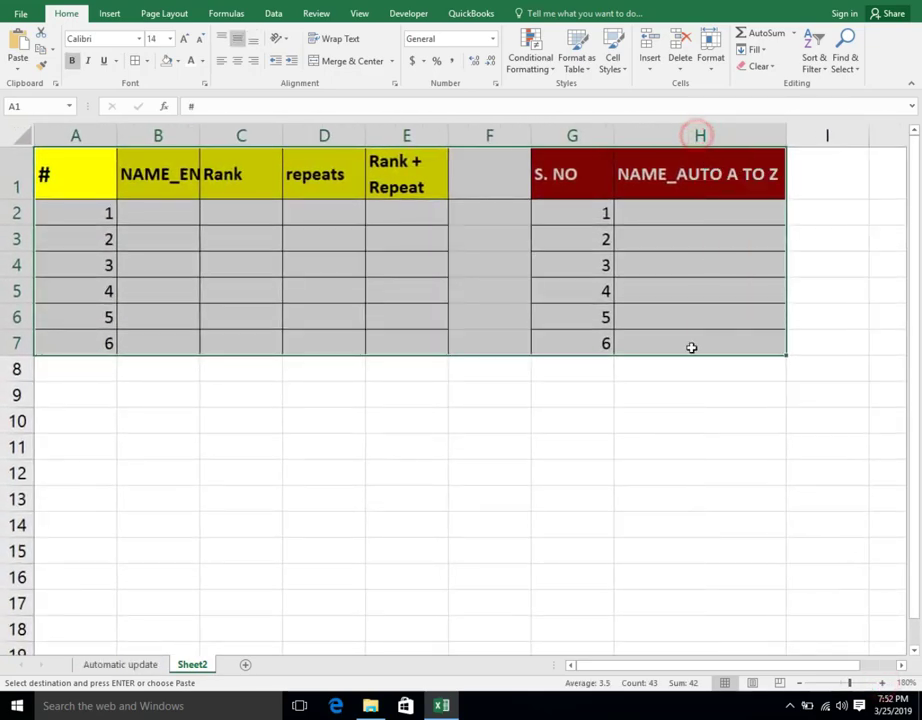
left_click(644, 391)
left_click(251, 213)
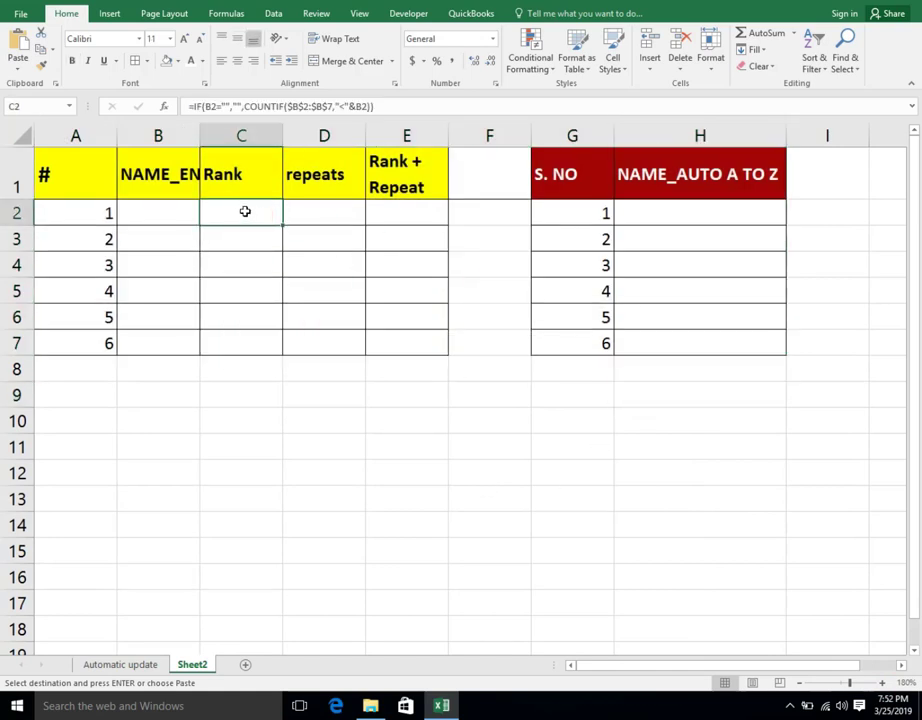
left_click_drag(245, 211, 397, 333)
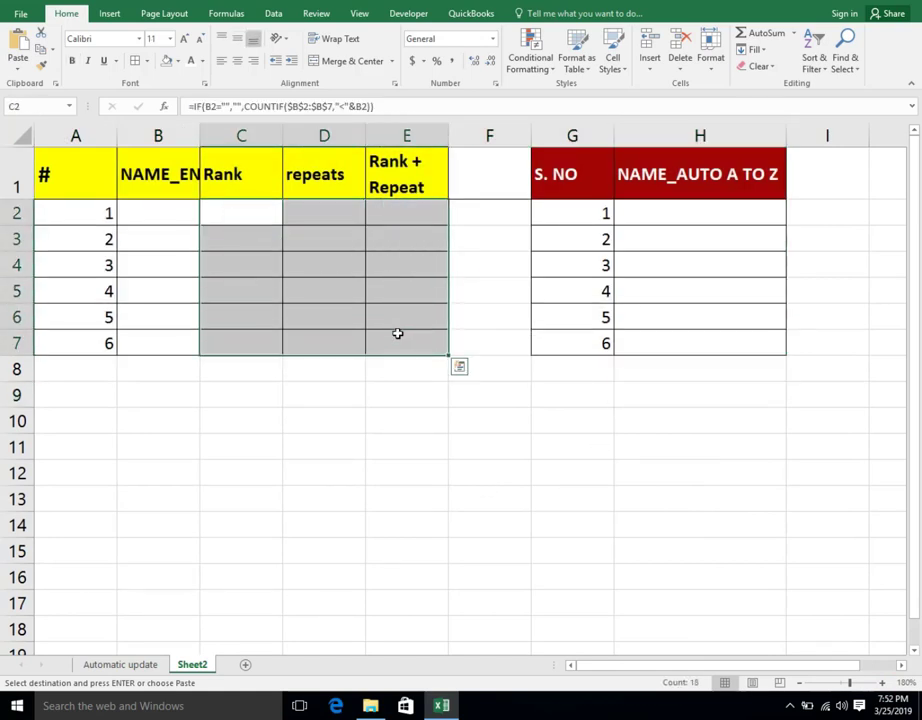
key("Return")
left_click(622, 472)
left_click_drag(673, 212, 700, 344)
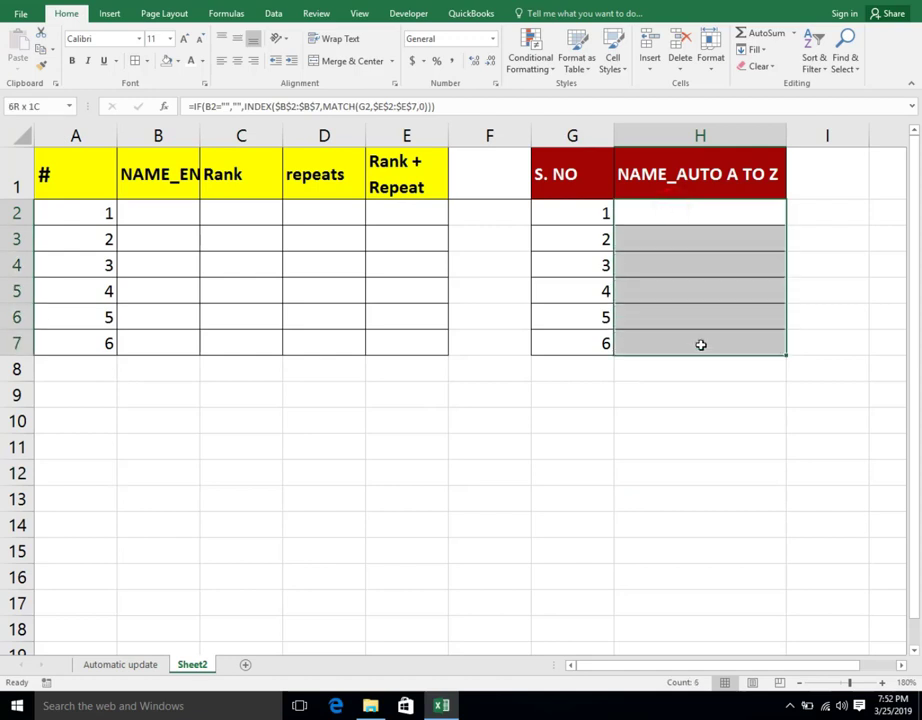
key("Delete")
left_click(457, 478)
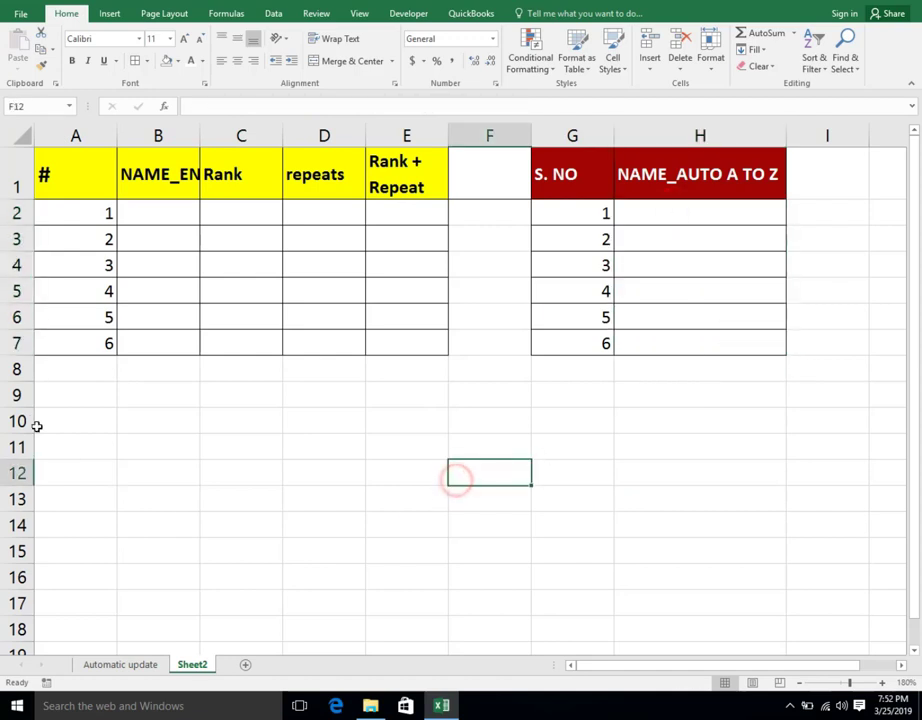
Auto-fit column A to its serial numbers and select cell B2.
double_click(112, 132)
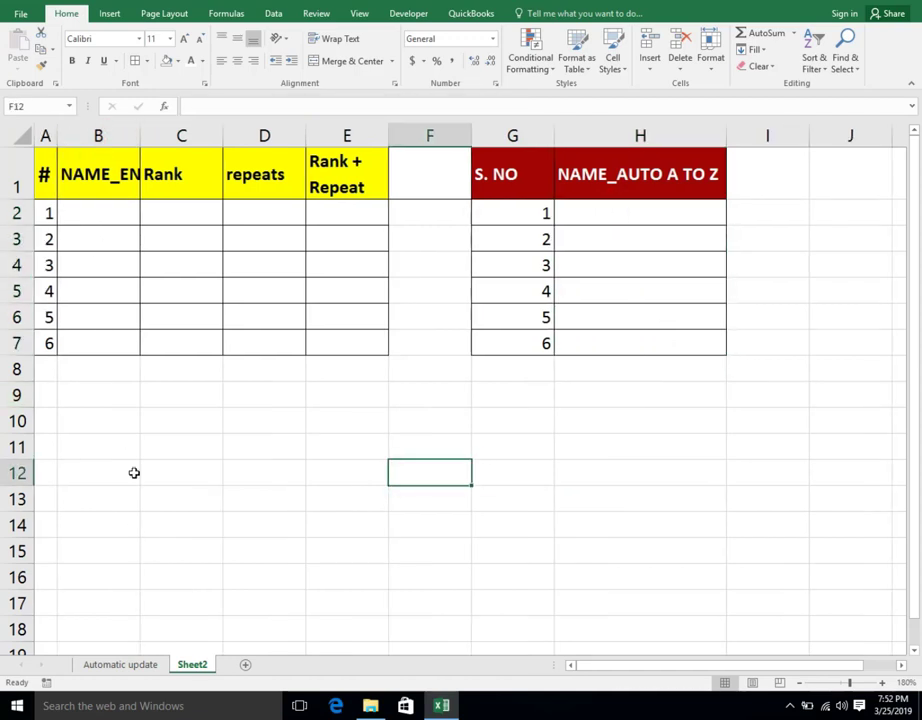
left_click(120, 211)
left_click(205, 217)
left_click(106, 221)
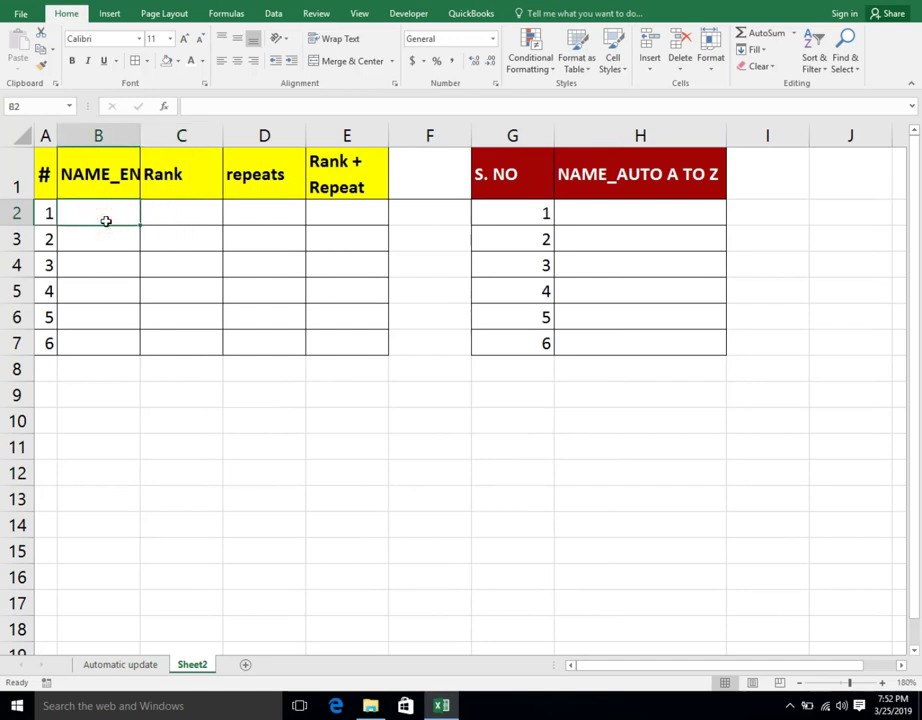
Type MOHIT, AMIT, RAJU, SURAJ, DEEPAK and ANKIT down B2:B7, one per row.
type("MOHIT")
key("Return")
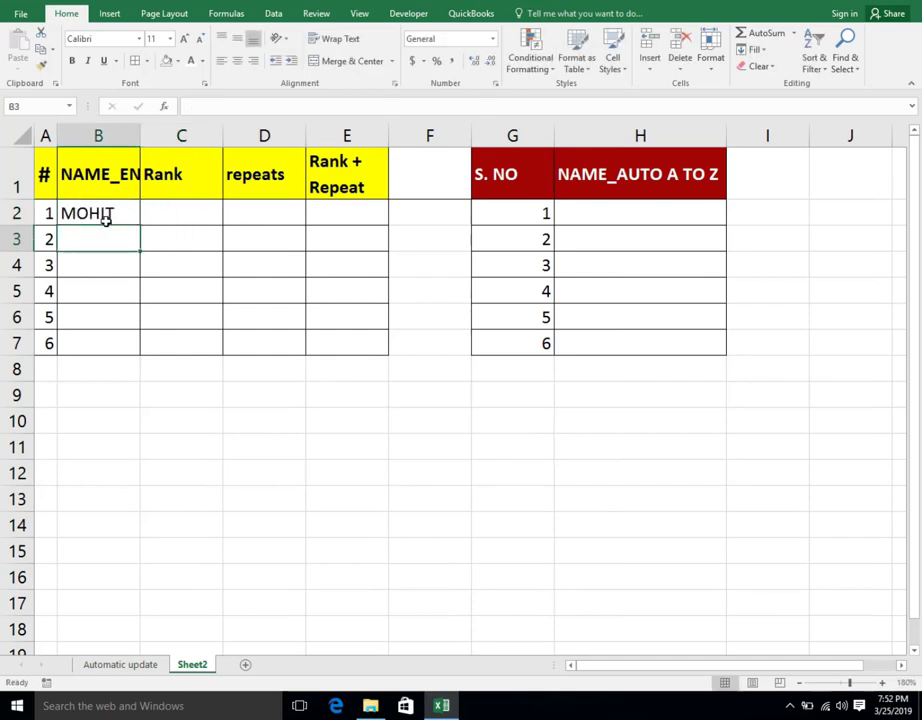
type("AMIT")
key("Return")
type("RA")
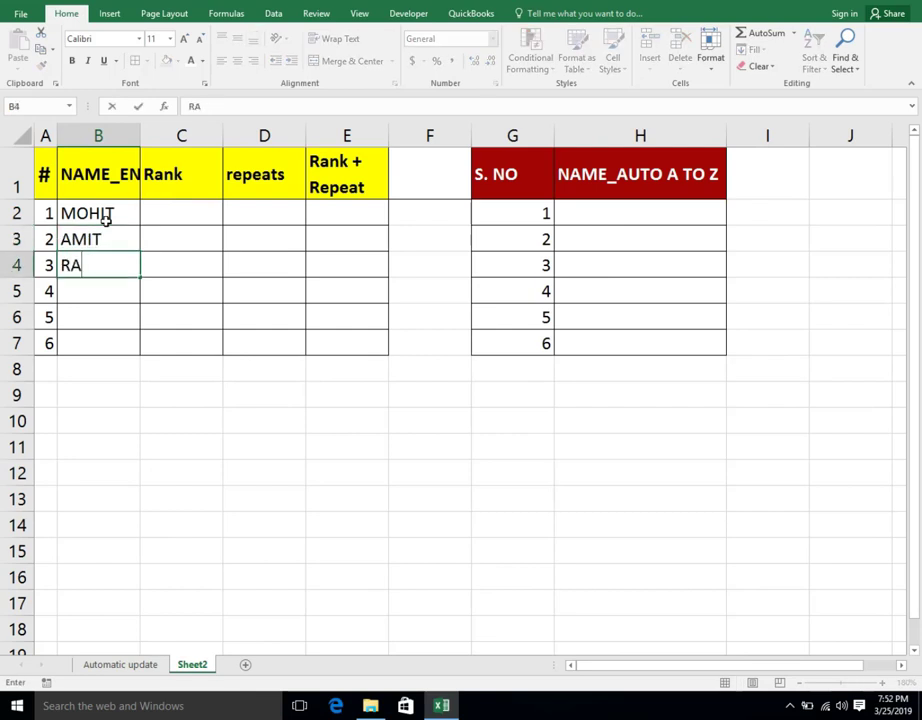
type("JU")
key("Return")
type("SURAJ")
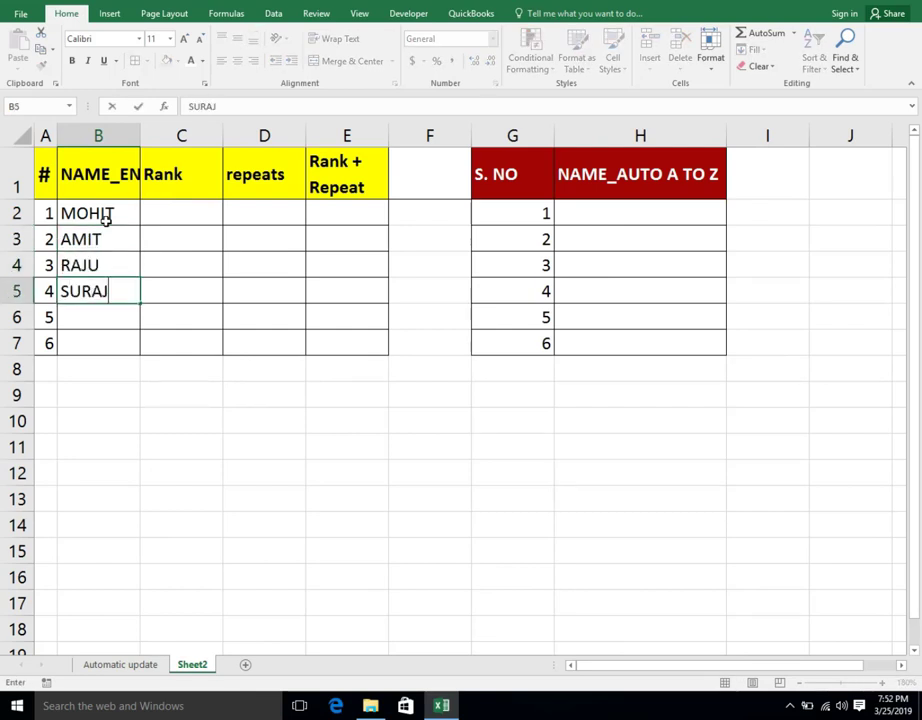
key("Return")
type("DEEPAK")
key("Return")
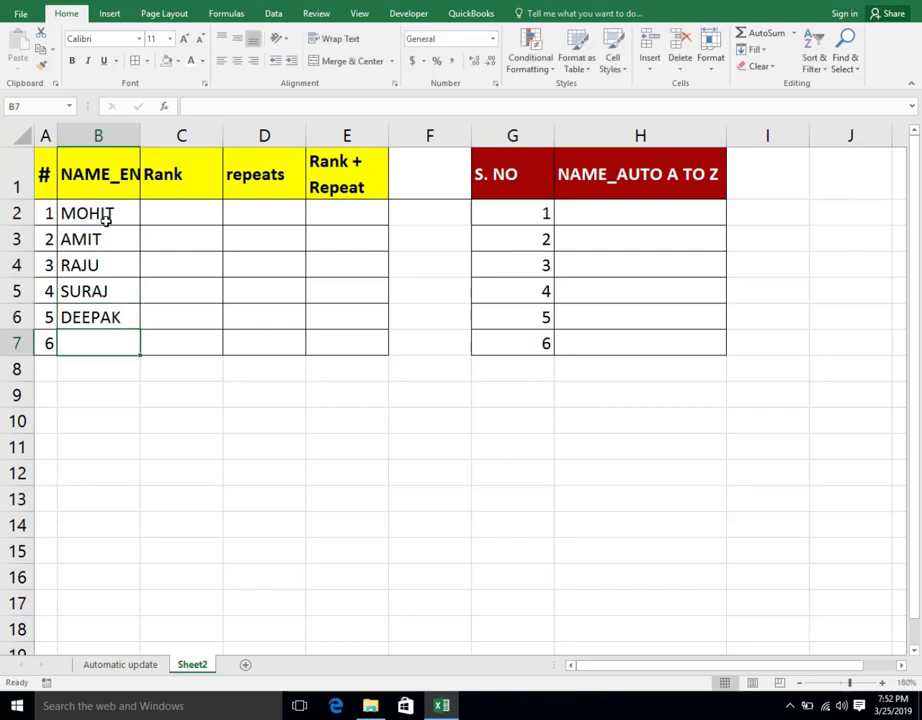
type("AN")
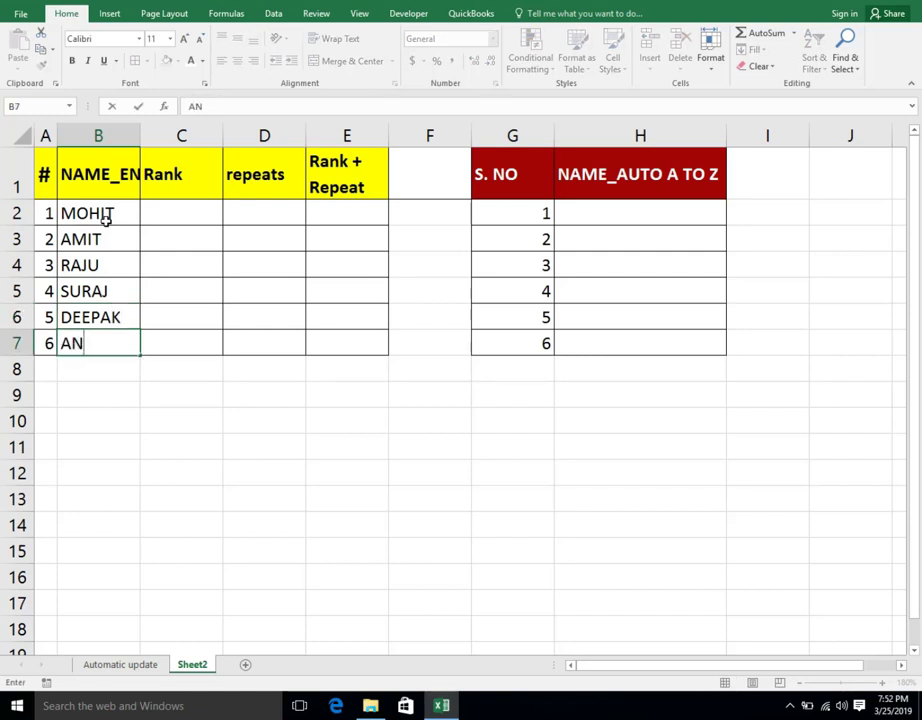
type("KIT")
key("Return")
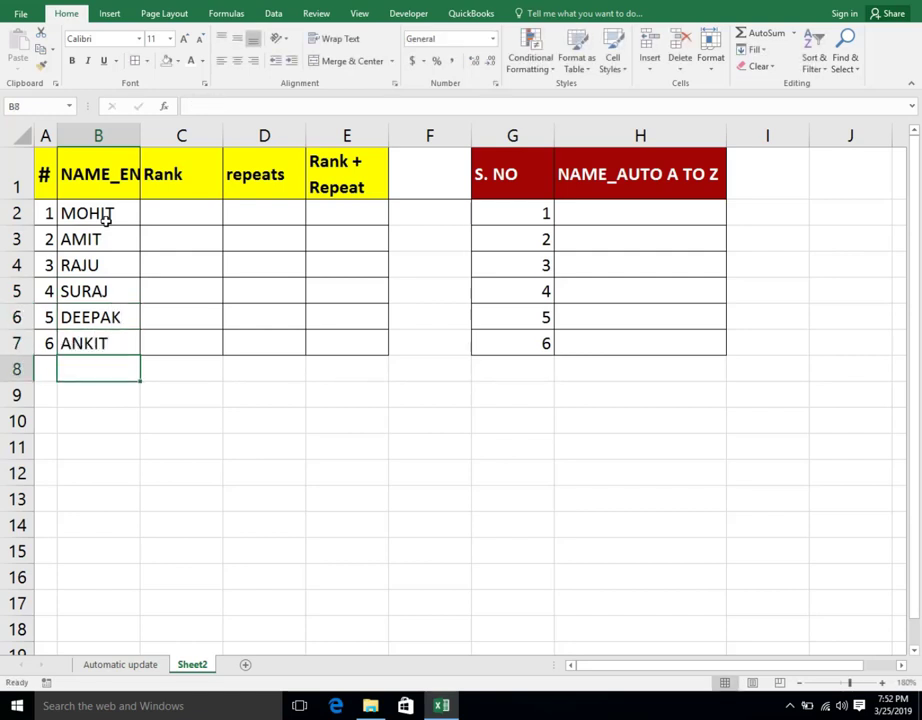
left_click(191, 211)
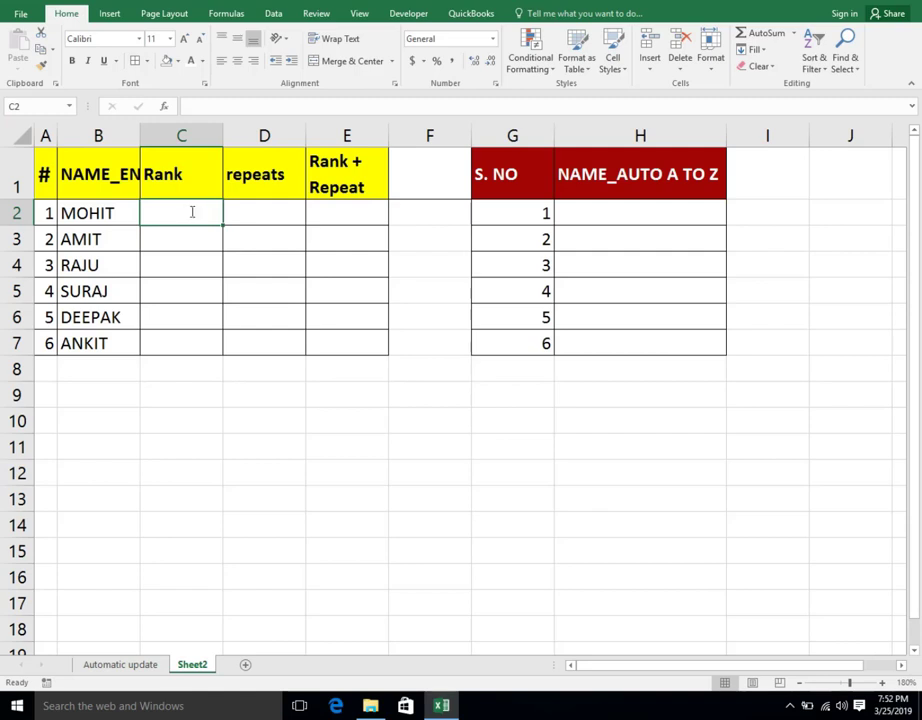
Build =COUNTIF(B2:B7,"<"&B2) in C2, correcting the mistyped function name.
type("=")
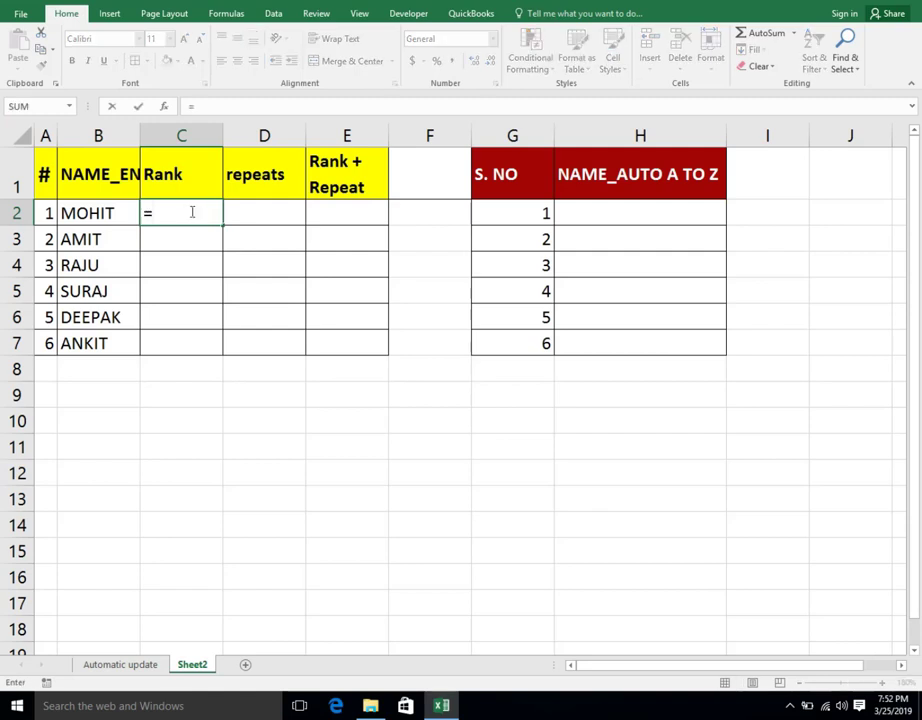
type("CO")
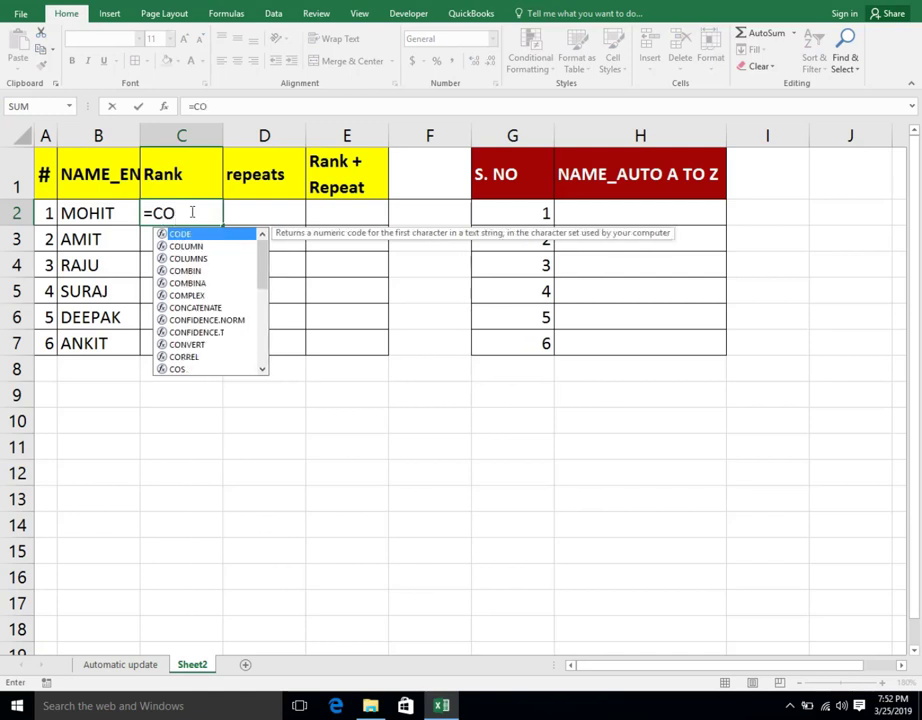
type("UNTIF")
key("Tab")
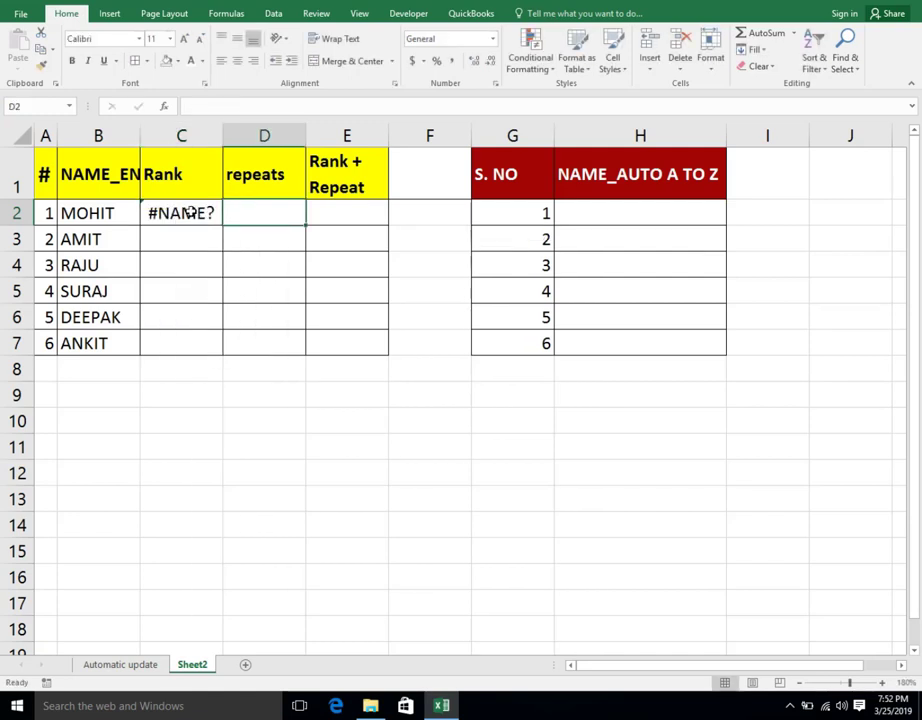
left_click(190, 212)
left_click(247, 106)
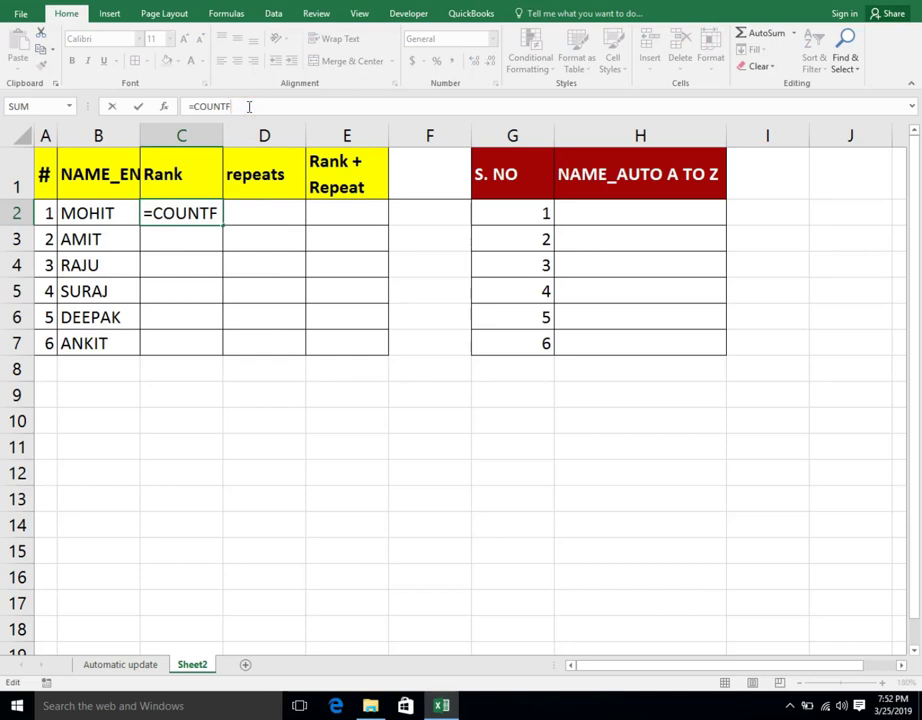
key("BackSpace")
type("IF(")
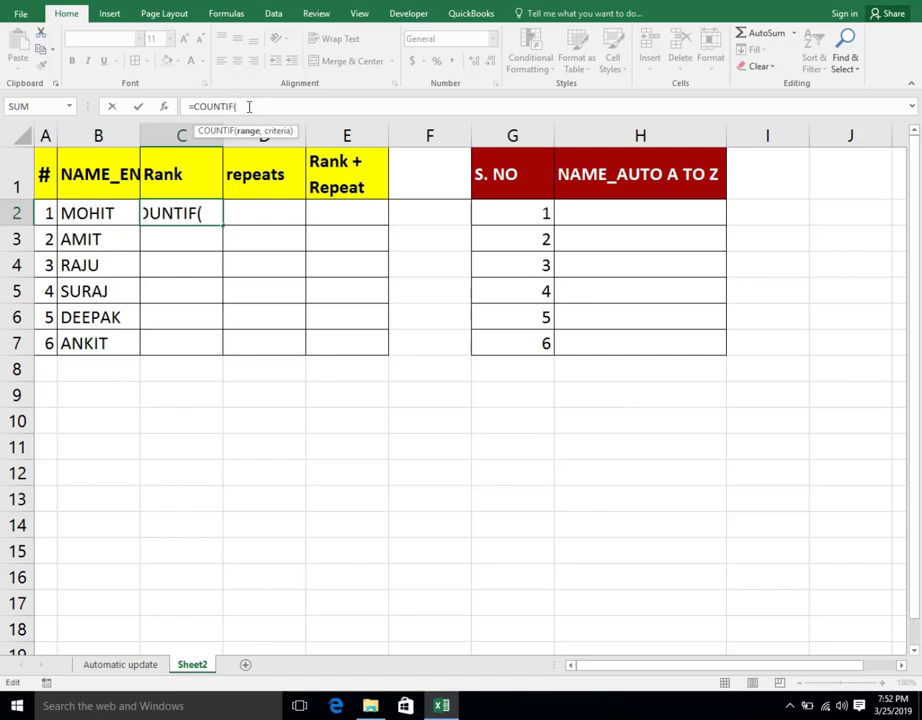
left_click_drag(82, 213, 97, 343)
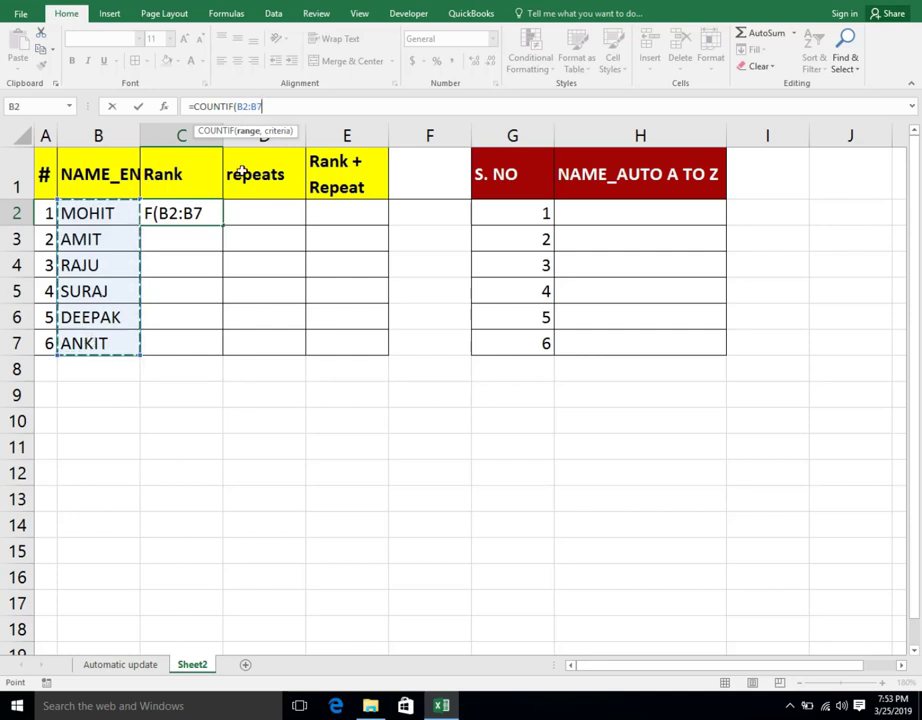
type(",")
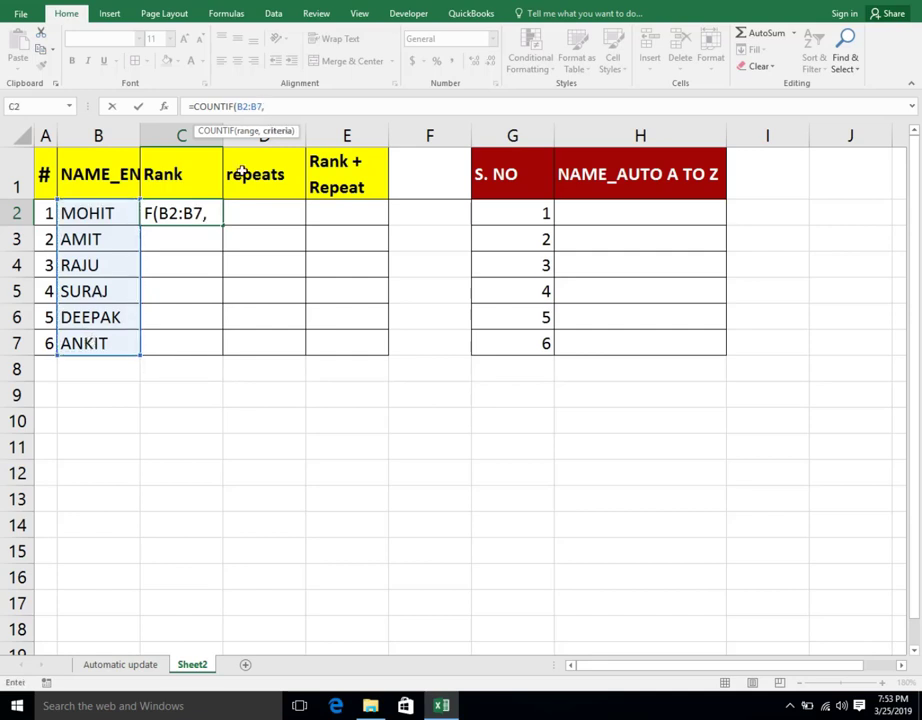
type("\"")
type("<\"")
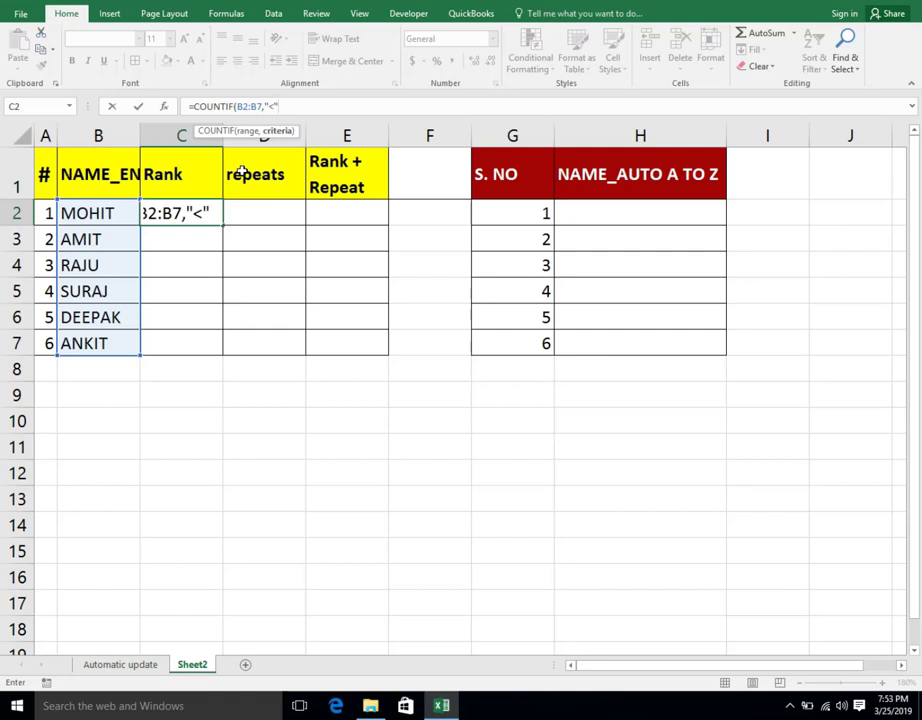
type("&")
left_click(78, 213)
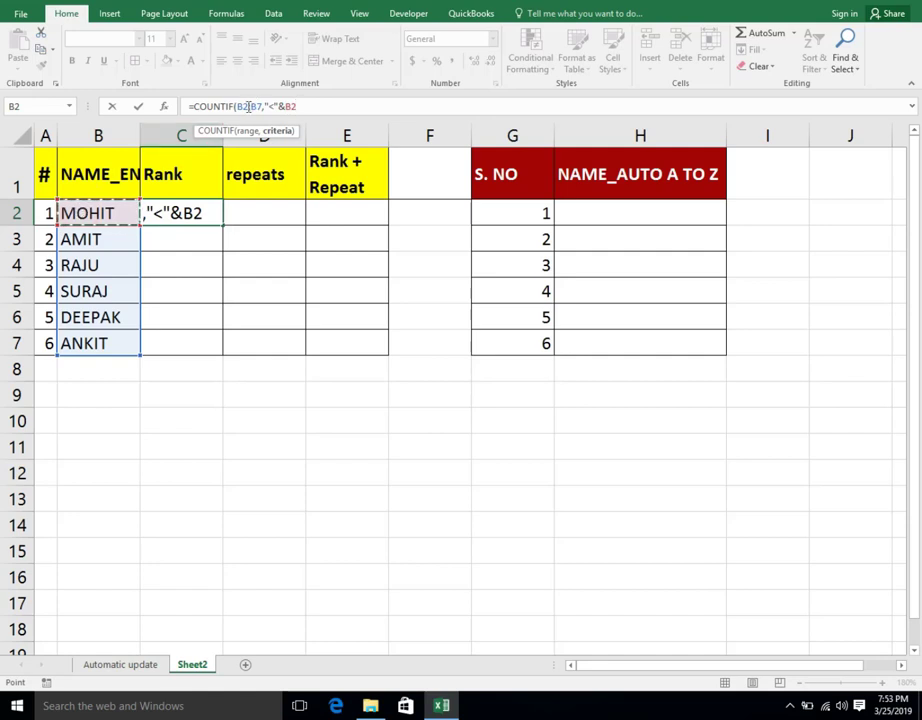
Make the count range absolute as $B$2:$B$7 and enter the formula, returning 3.
left_click(250, 106)
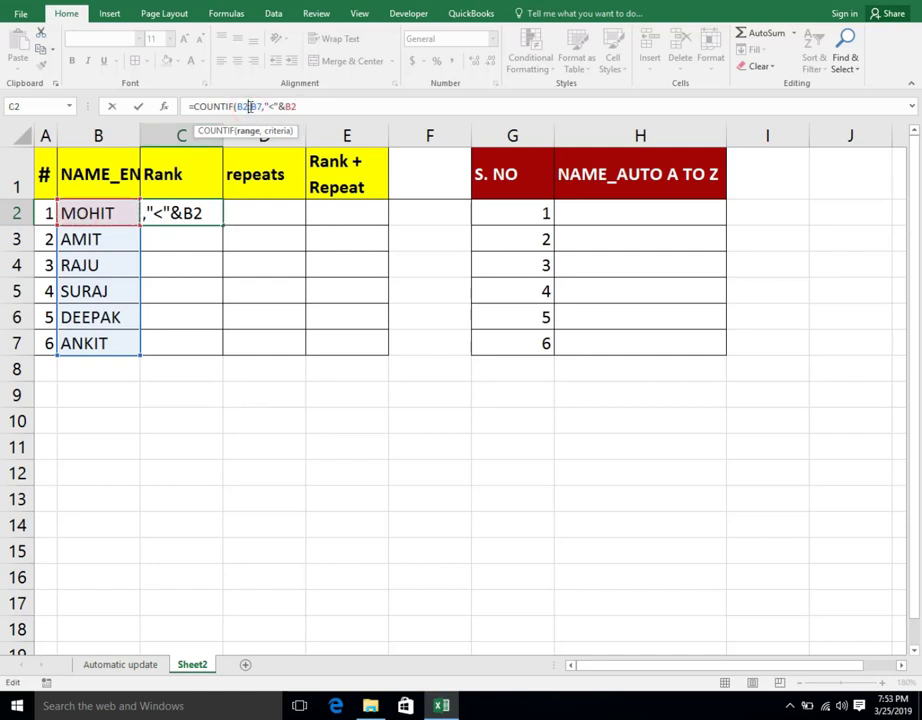
key("F4")
double_click(267, 106)
key("F4")
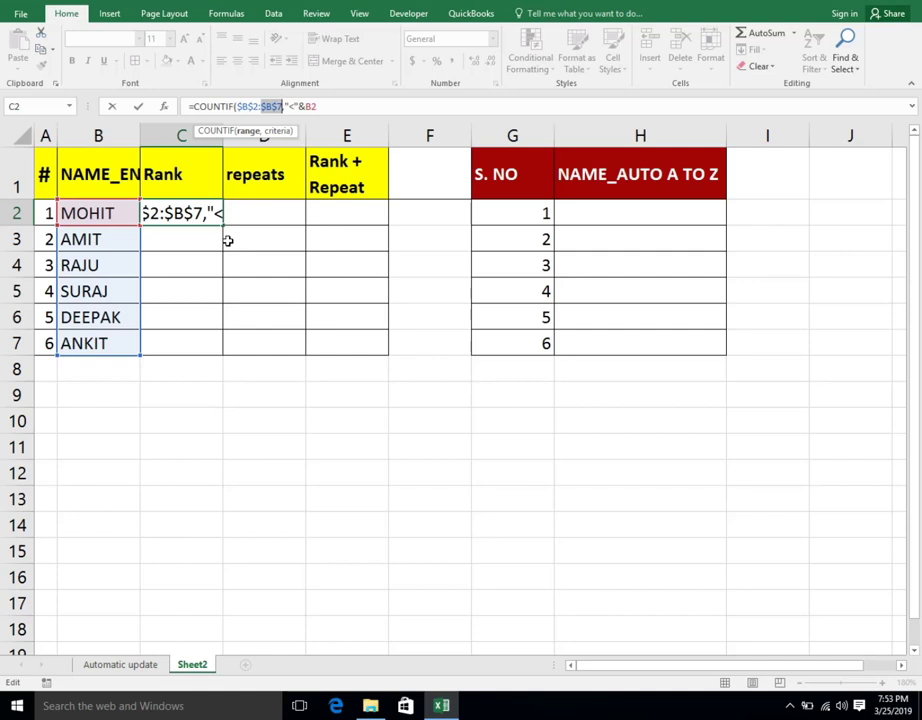
key("Return")
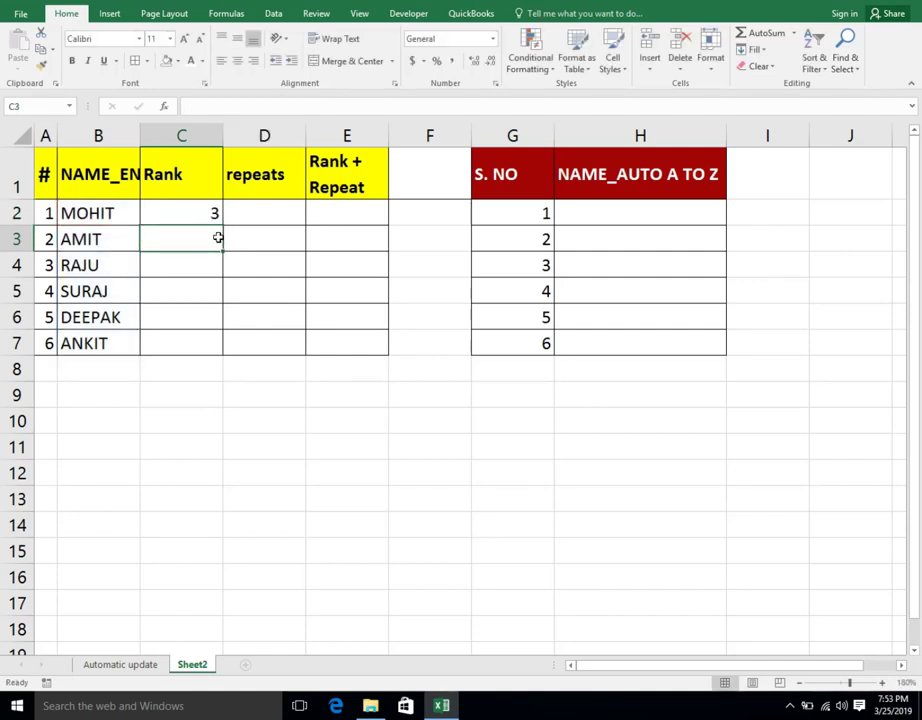
Review C2's absolute-range formula and copy it down to C7, giving ranks 3, 0, 4, 5, 2, 1.
left_click(199, 216)
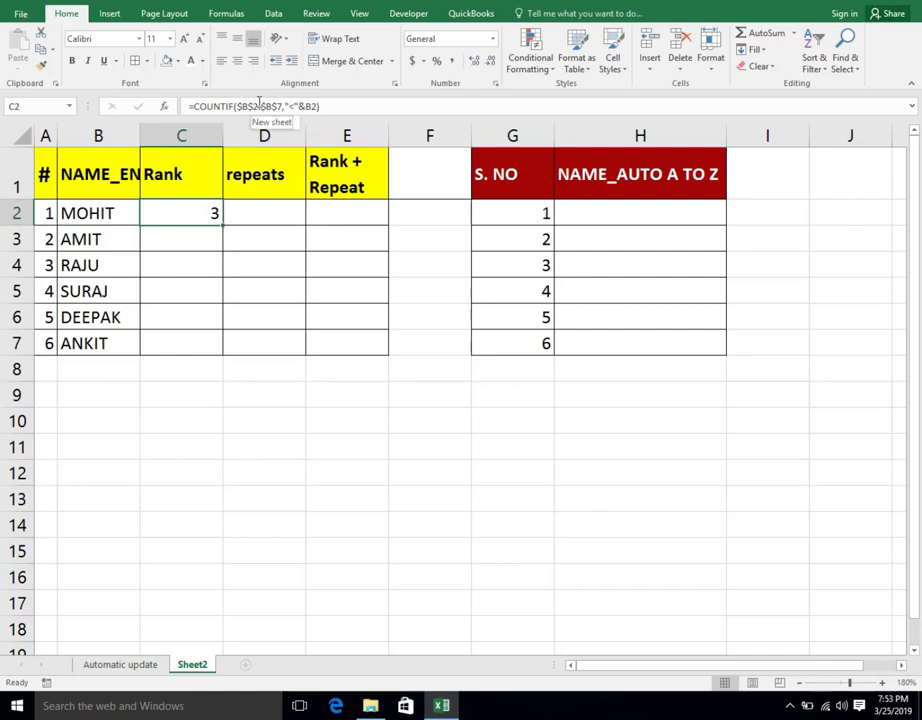
left_click_drag(238, 106, 281, 106)
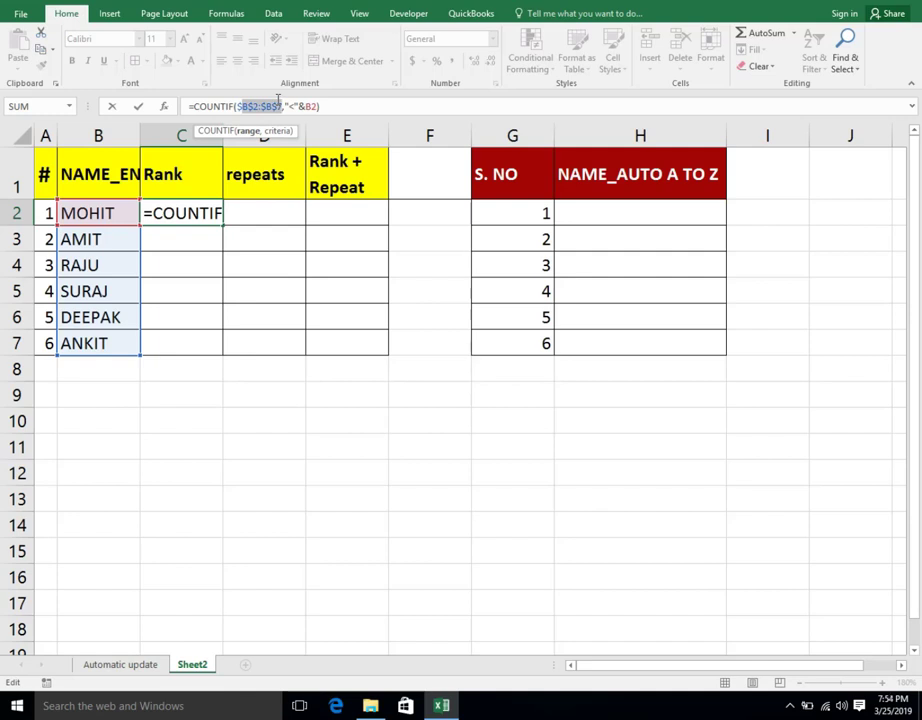
key("Return")
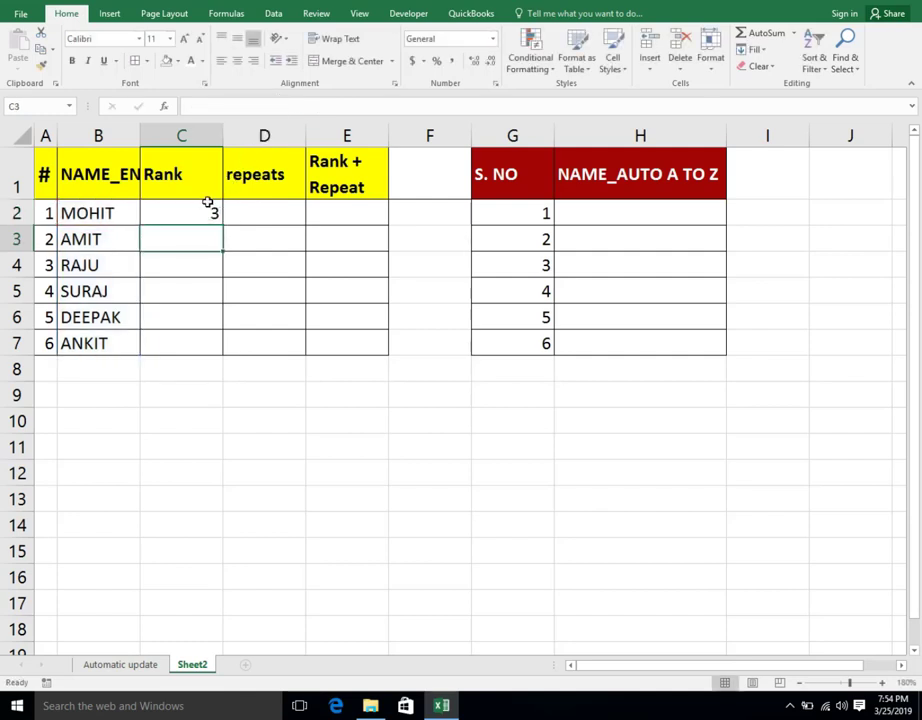
left_click(207, 209)
left_click_drag(223, 226, 220, 350)
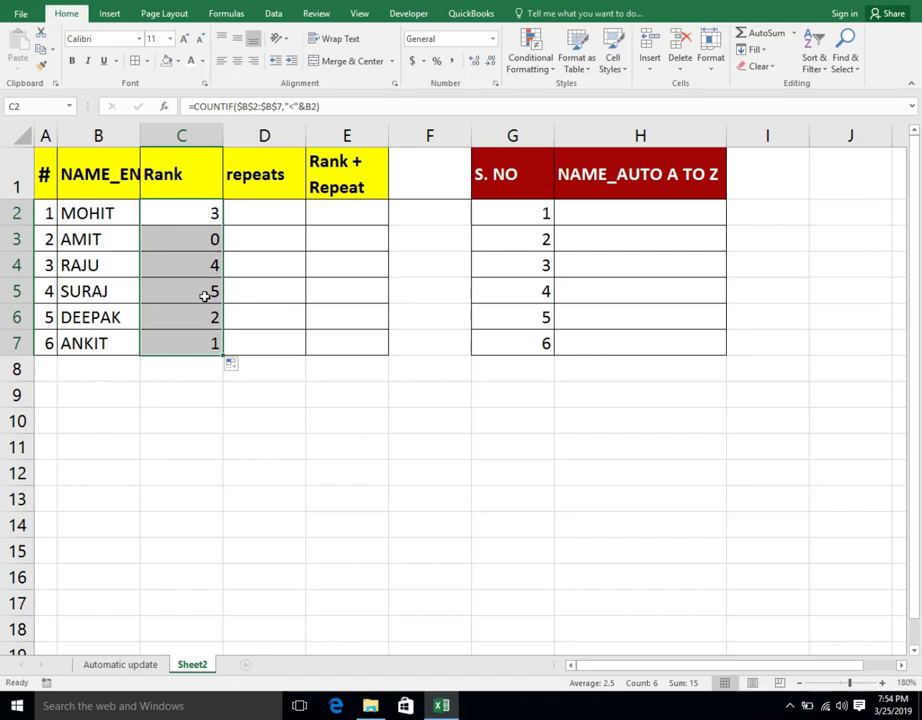
left_click(264, 215)
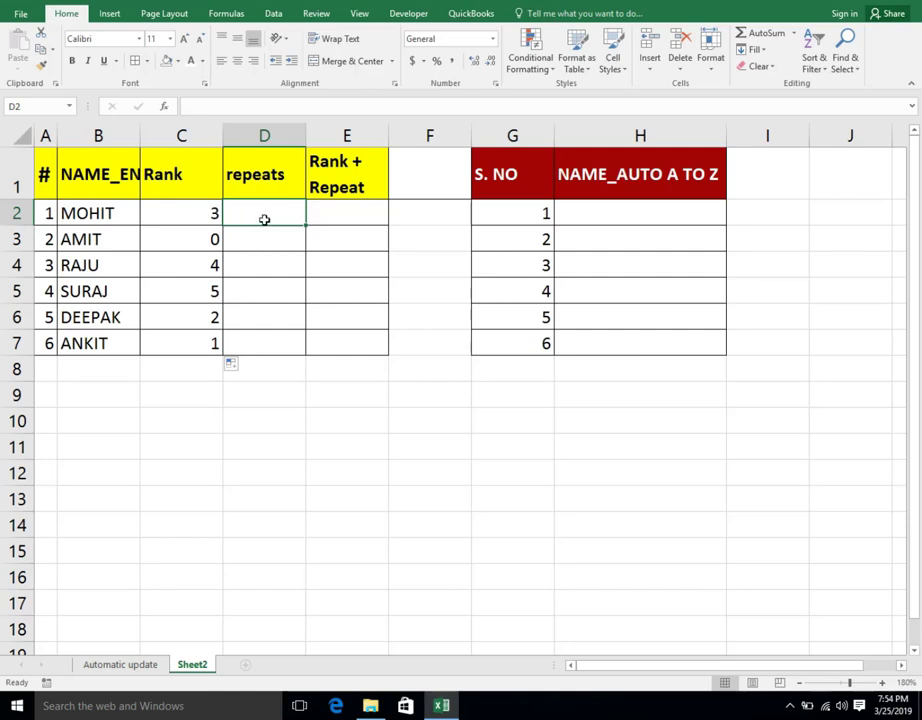
Enter =COUNTIF(B2:B2,B2) in D2, fixing the mistyped function name.
type("=")
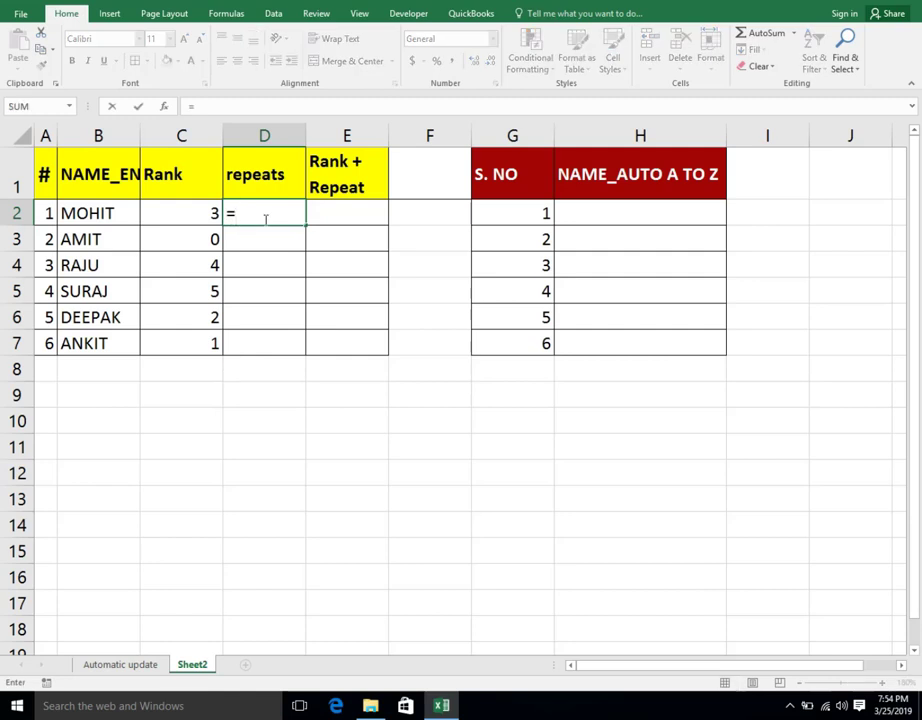
type("C")
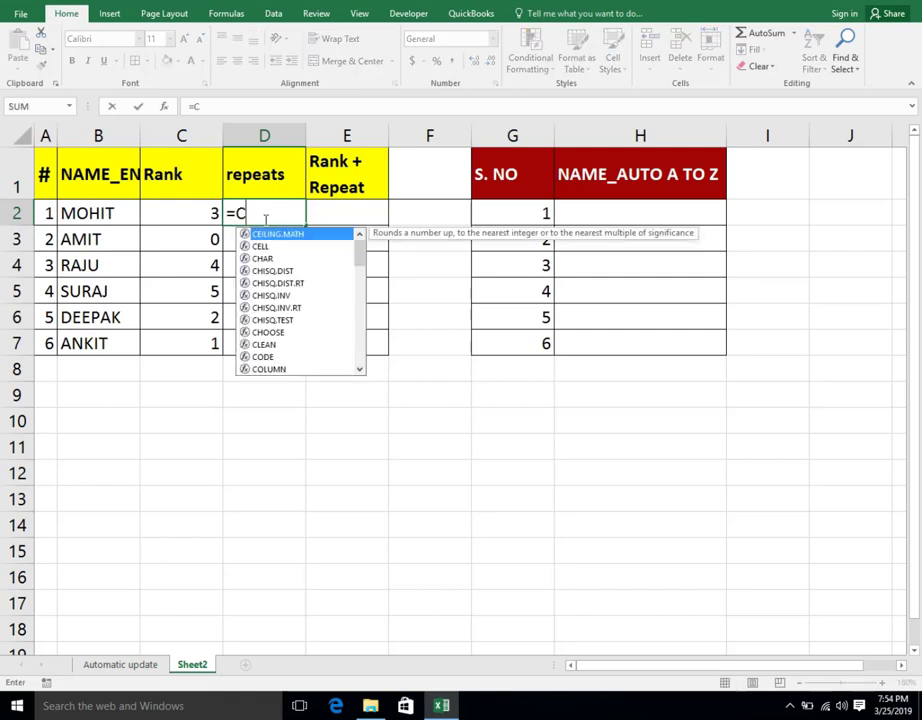
type("OUN")
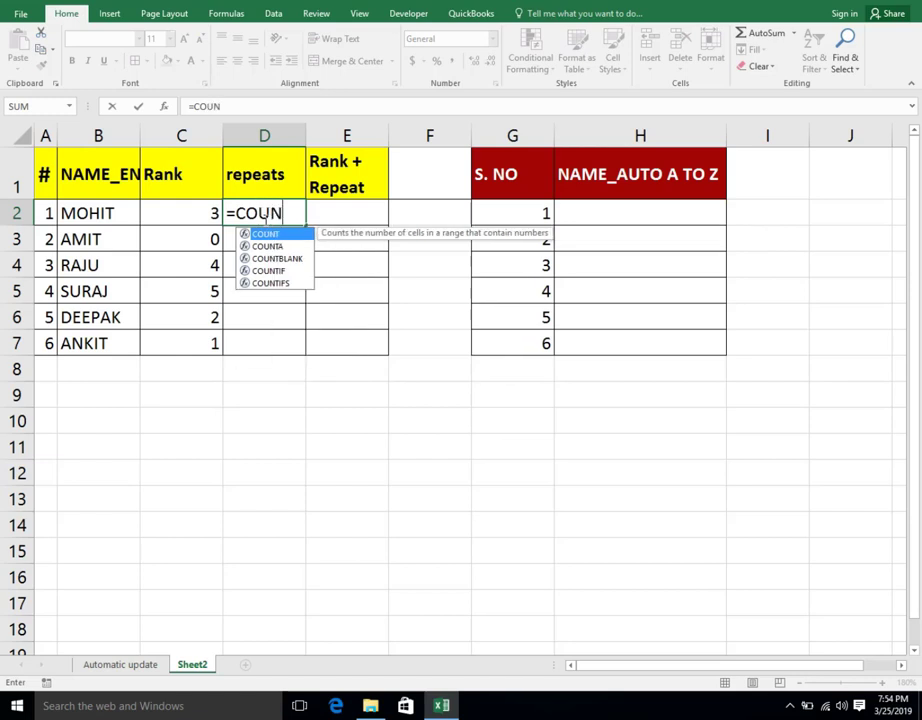
type("G")
key("BackSpace")
type("TIF(")
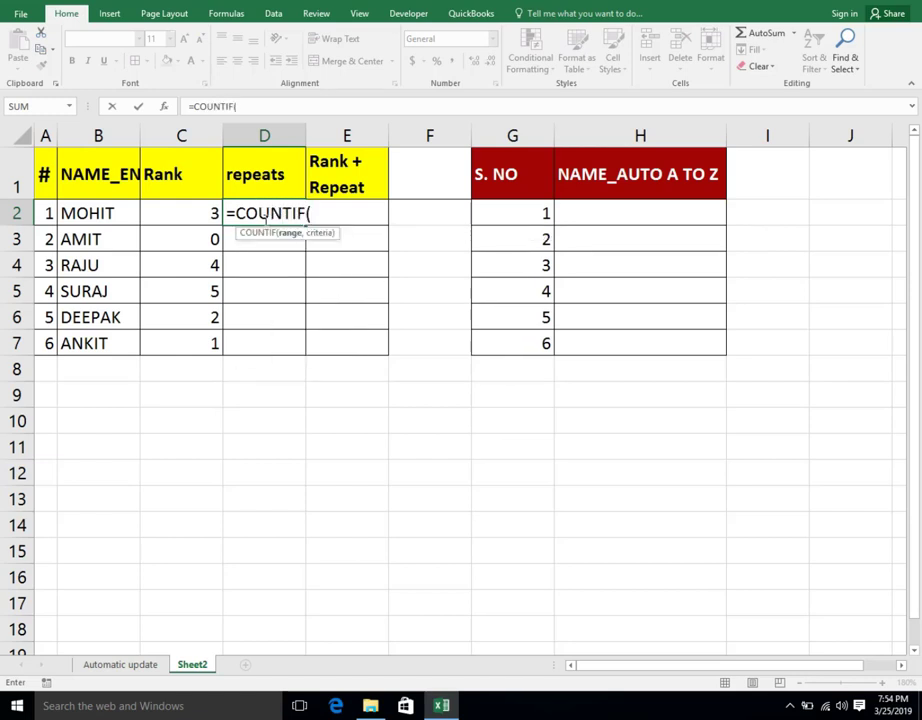
left_click(99, 213)
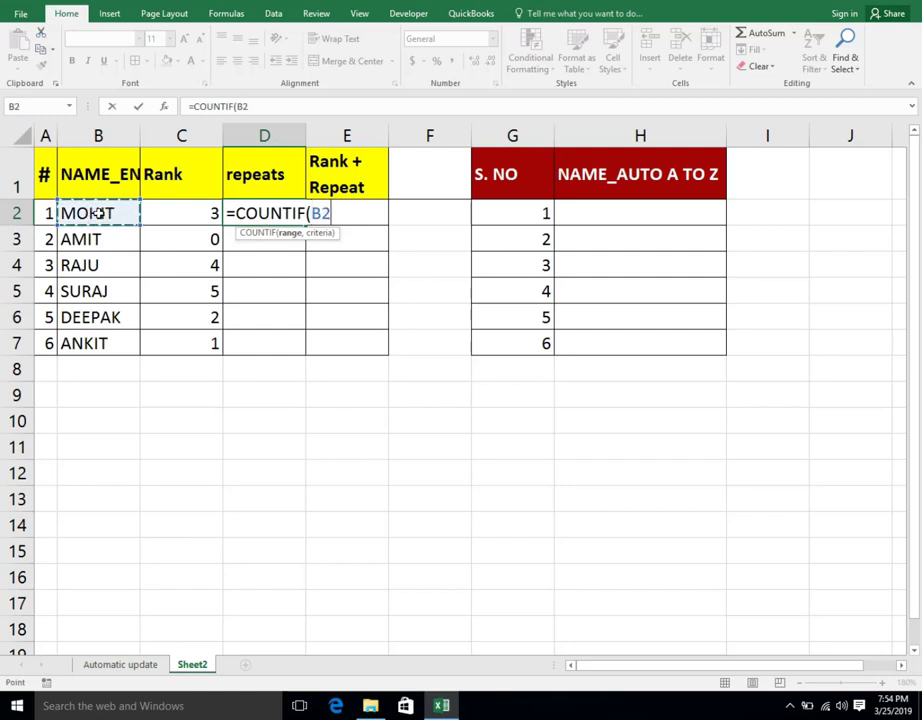
key("F8")
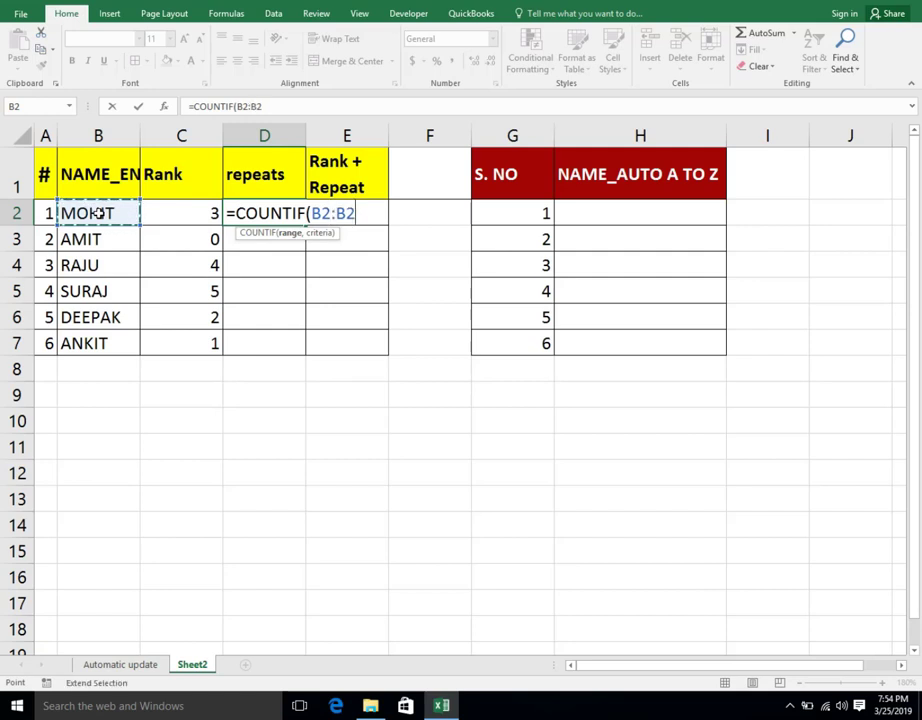
type(",")
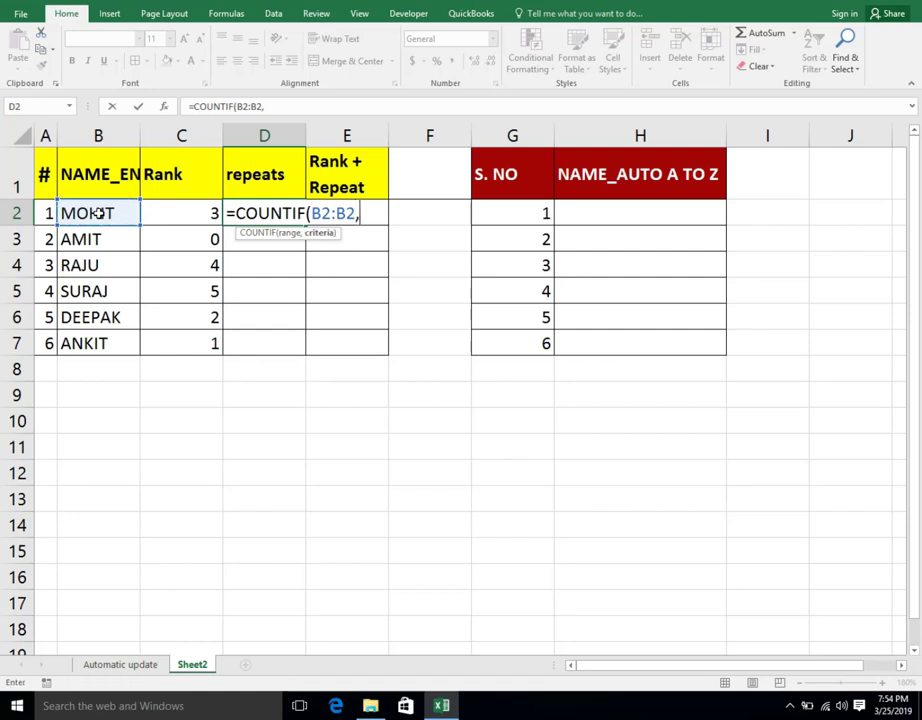
left_click(99, 213)
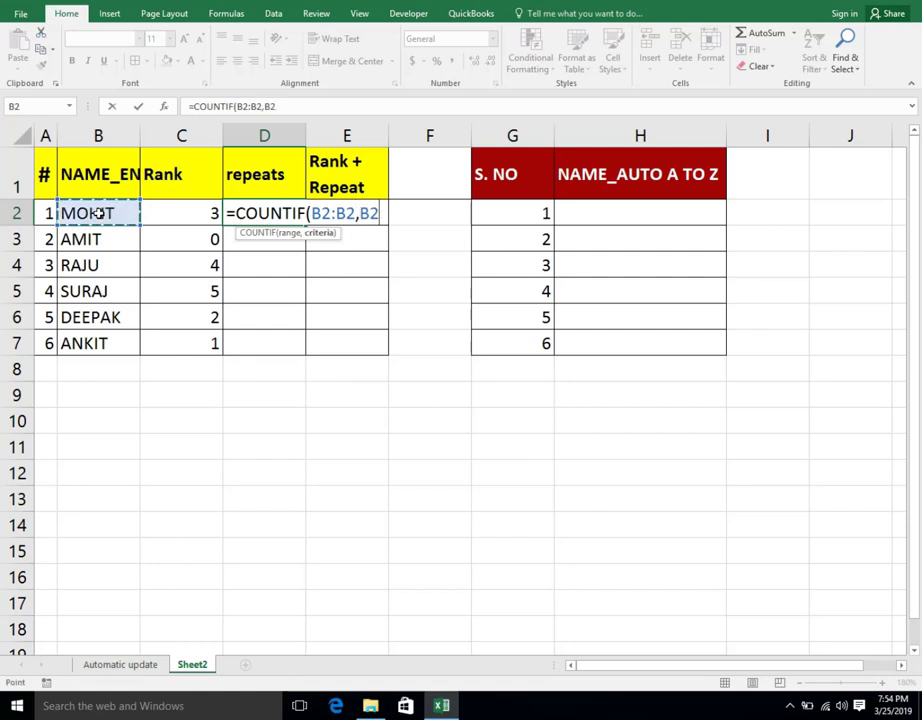
key("Return")
key("Return")
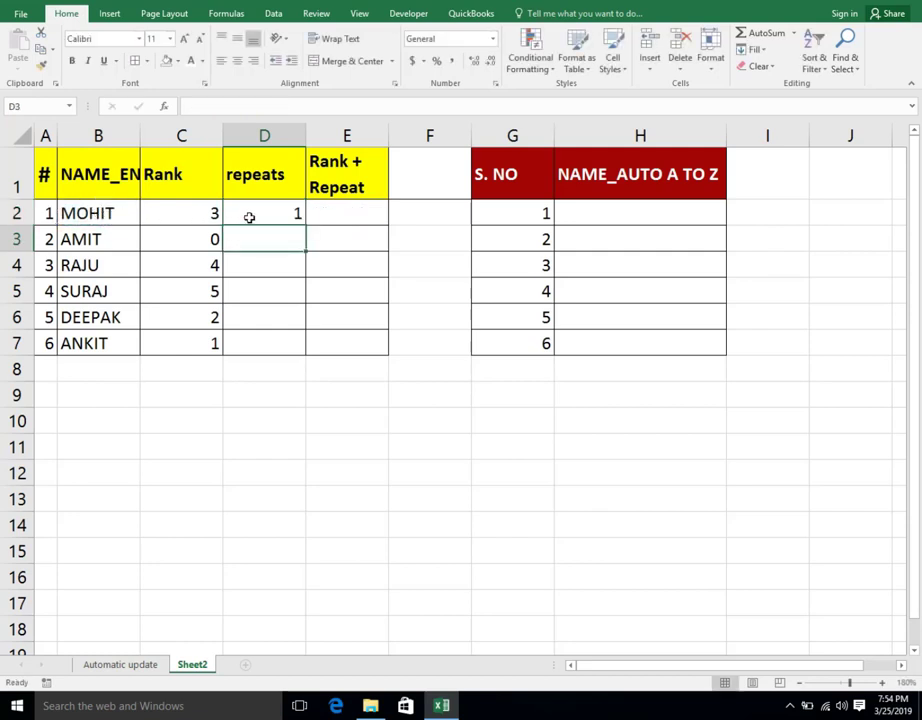
Lock the range start so D2 reads =COUNTIF($B$2:B2,B2).
left_click(252, 216)
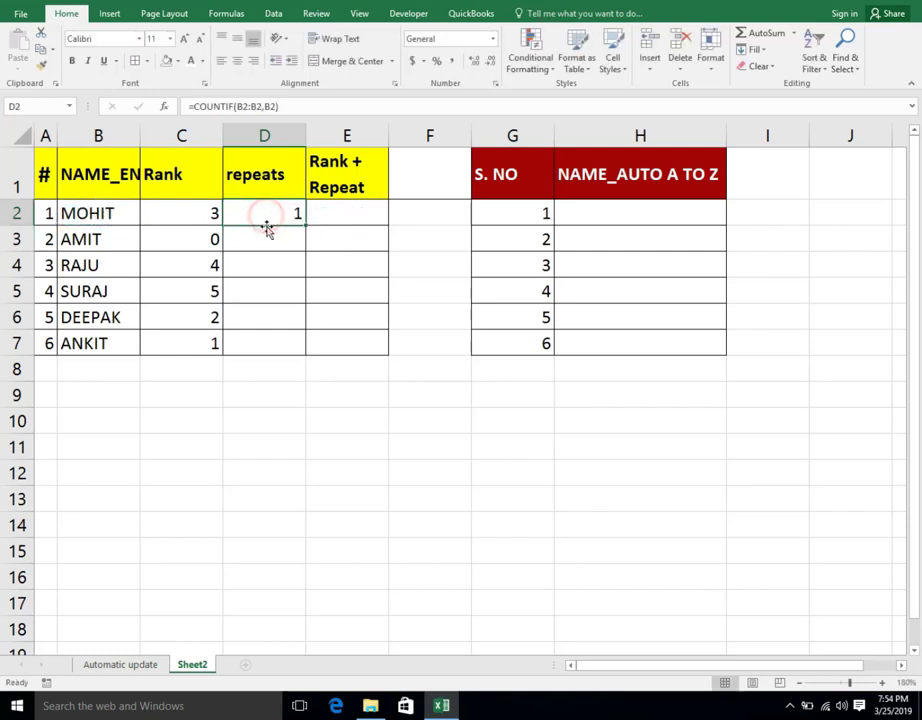
left_click(245, 105)
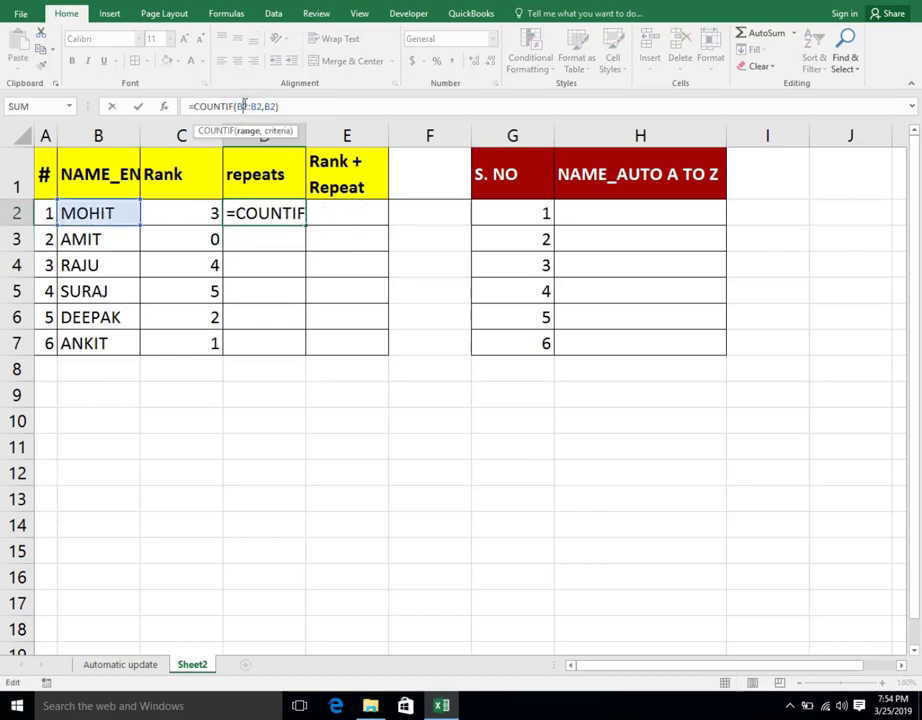
key("F4")
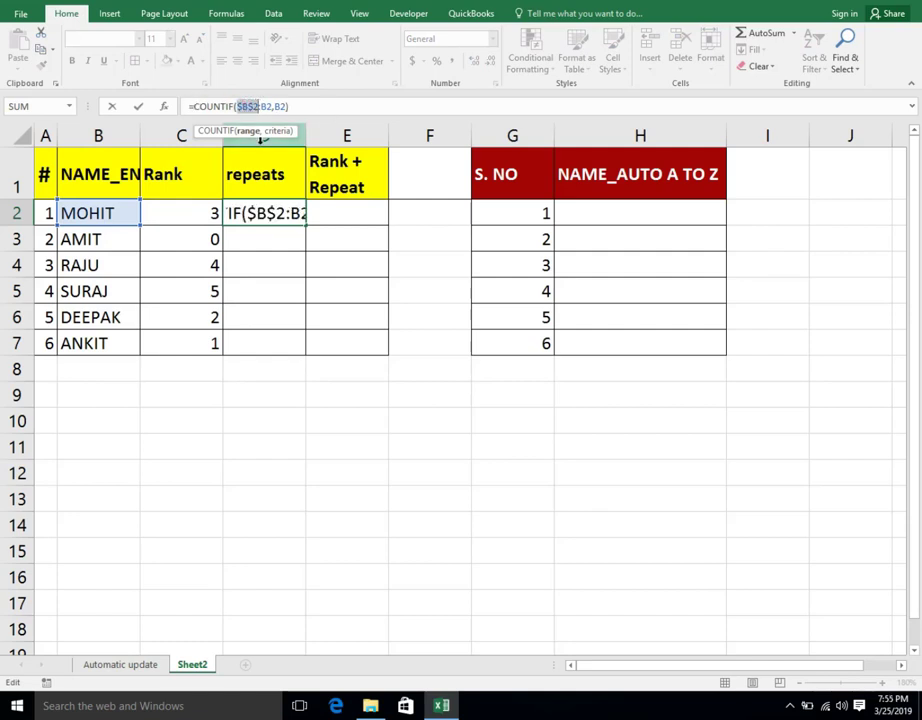
key("Return")
left_click(260, 212)
double_click(257, 214)
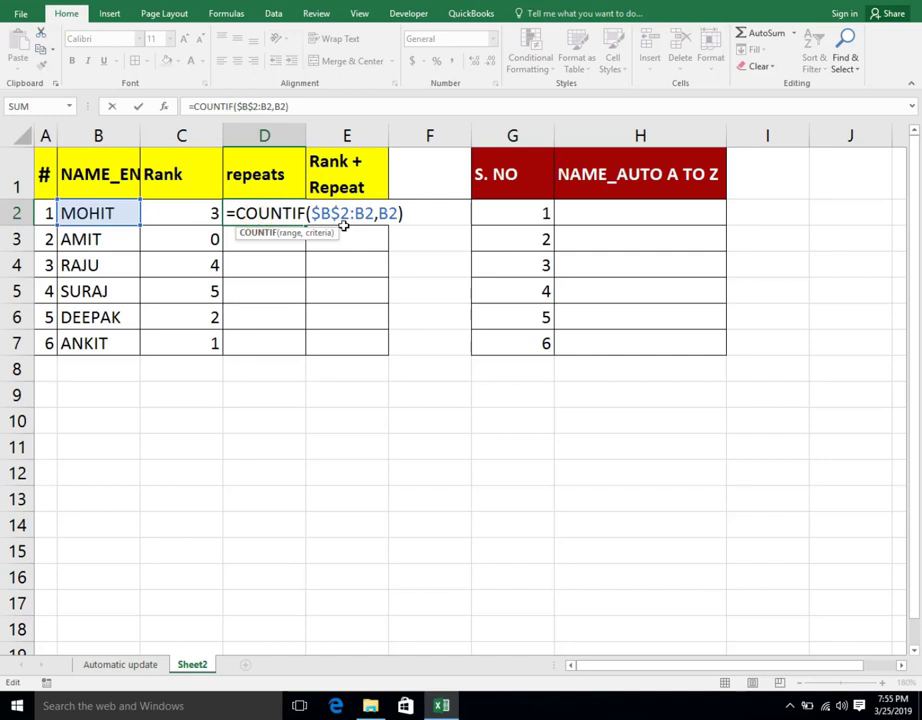
key("Return")
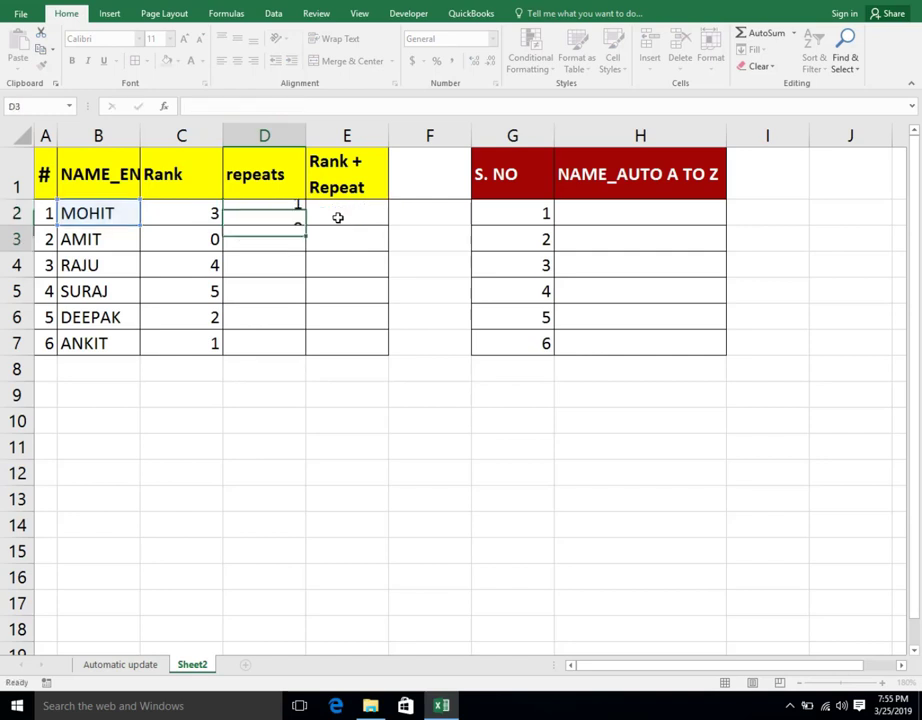
Fill D2's formula down to D7 and inspect the growing ranges in D2:D4.
left_click(290, 214)
left_click_drag(303, 223, 302, 357)
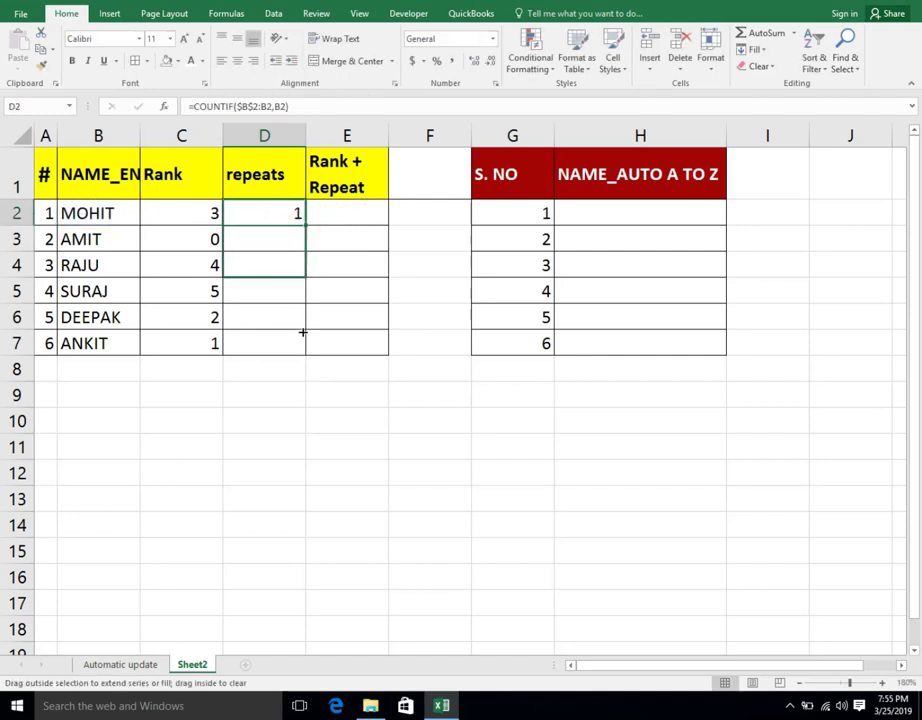
left_click(284, 211)
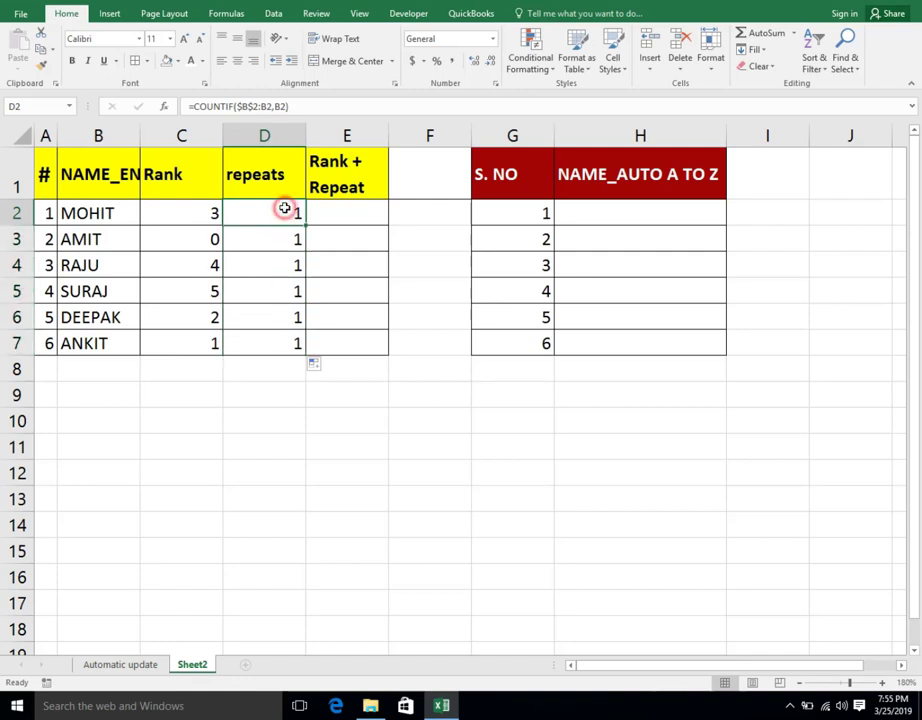
double_click(284, 211)
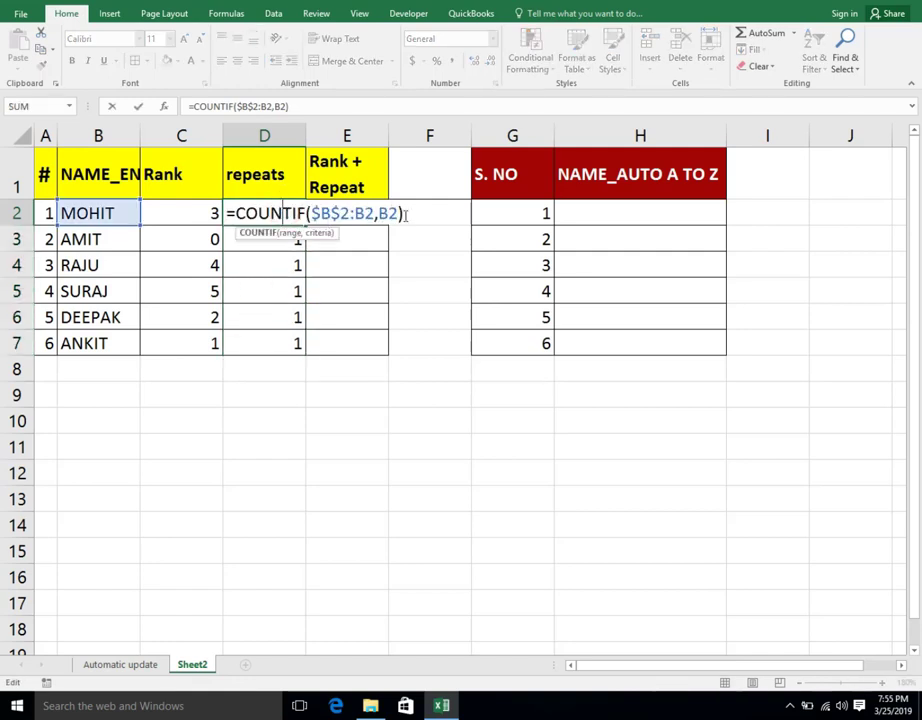
key("Return")
double_click(249, 239)
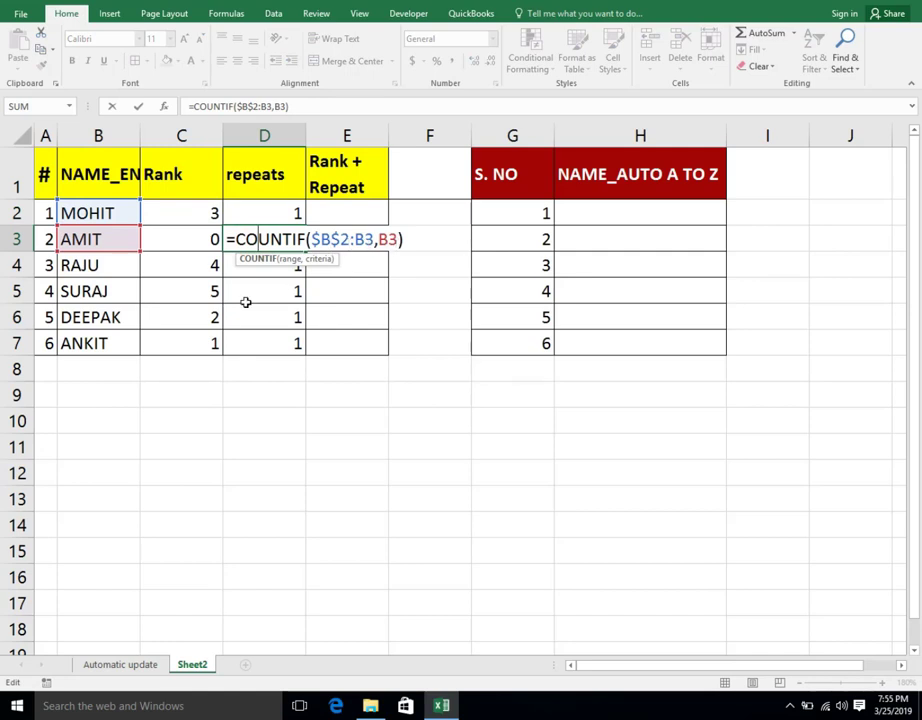
key("Return")
double_click(253, 265)
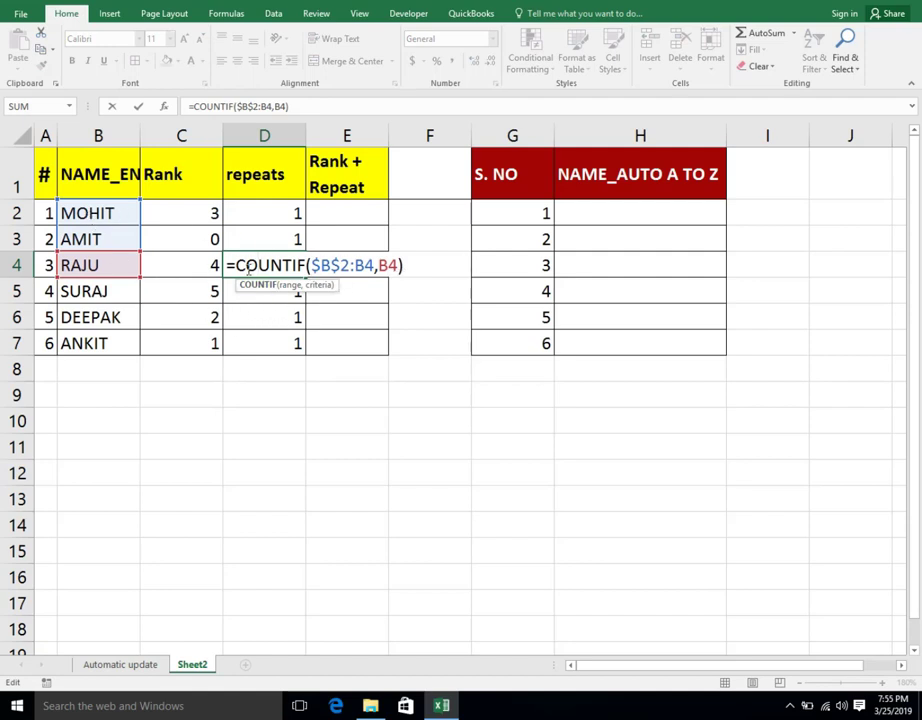
key("Return")
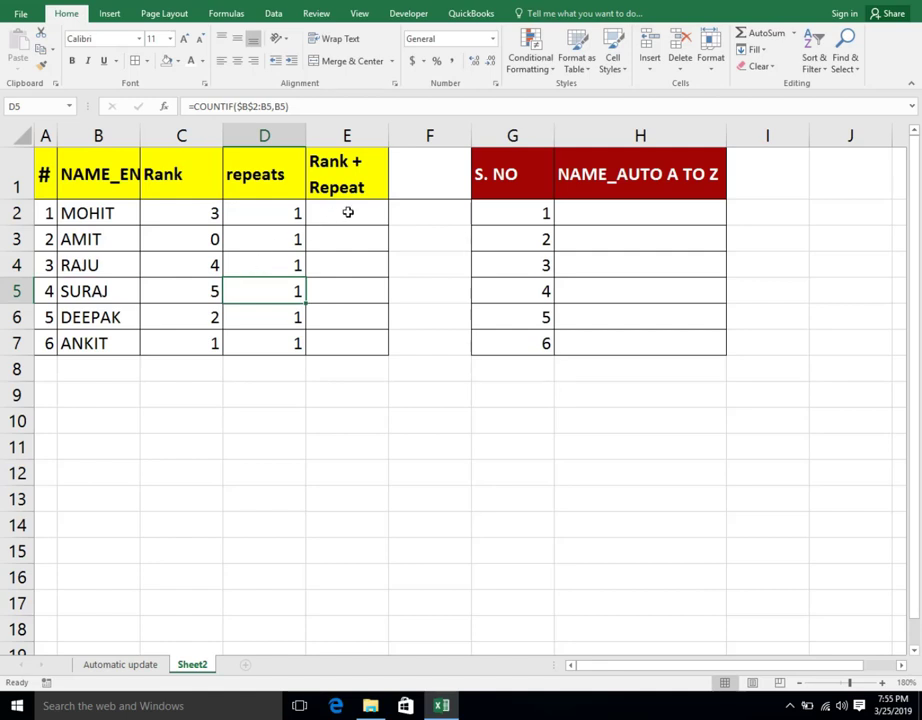
left_click(349, 213)
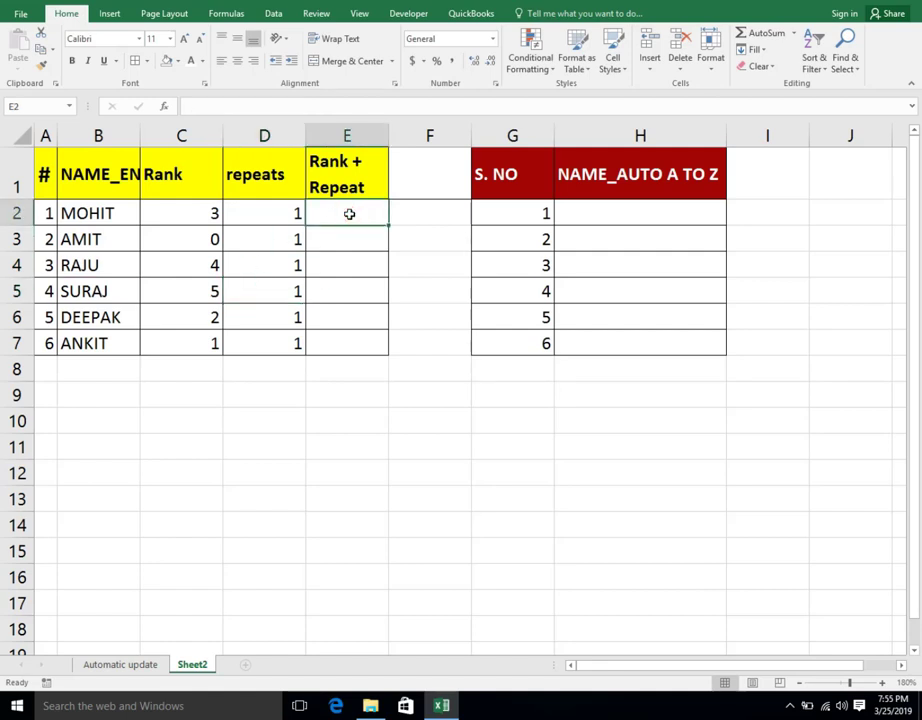
type("=")
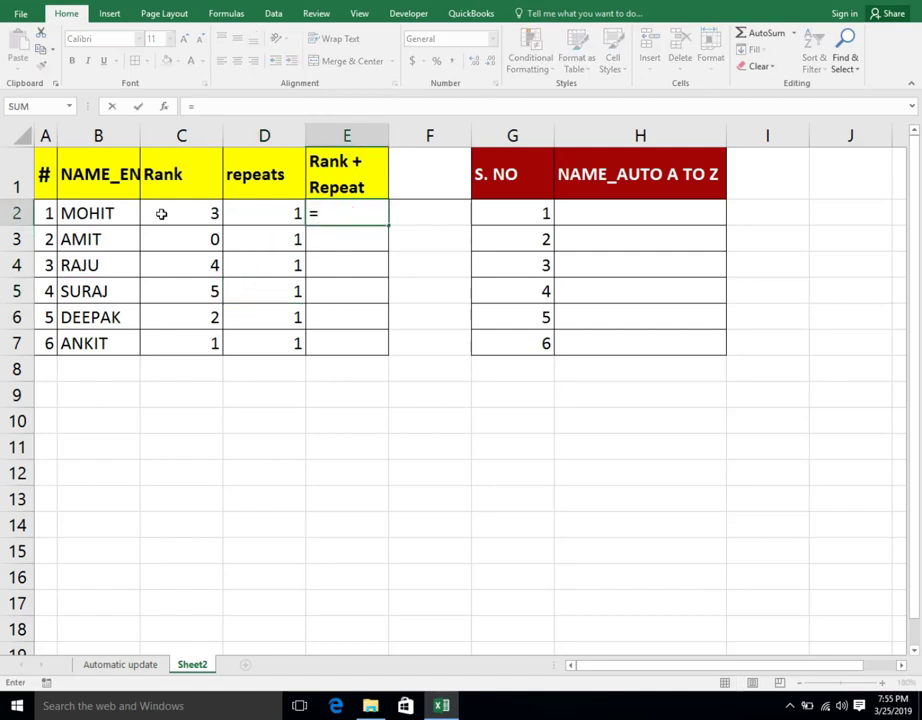
left_click(205, 213)
type("+")
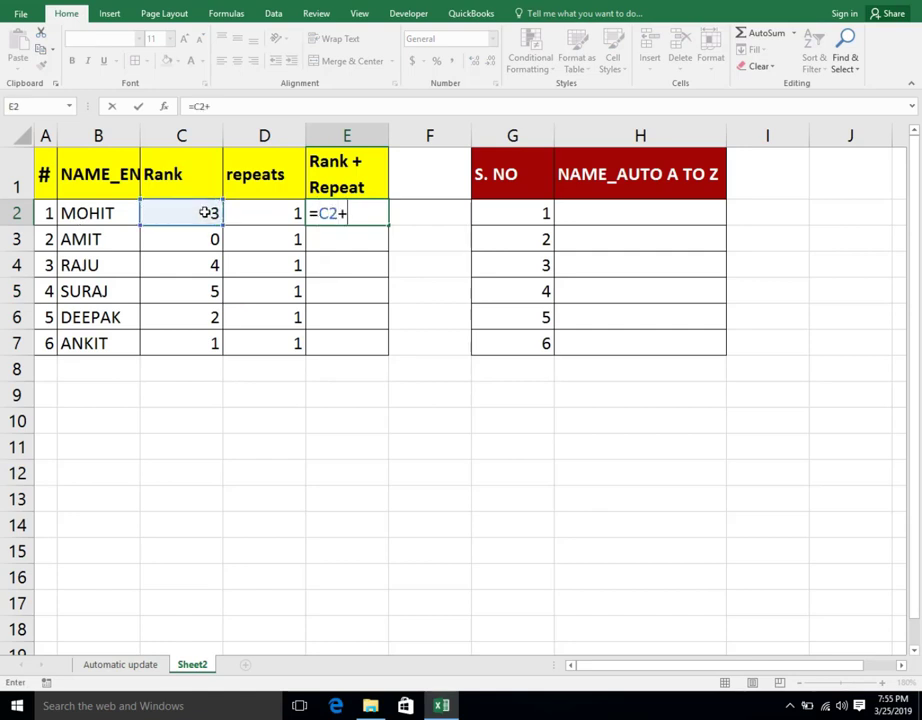
left_click(264, 213)
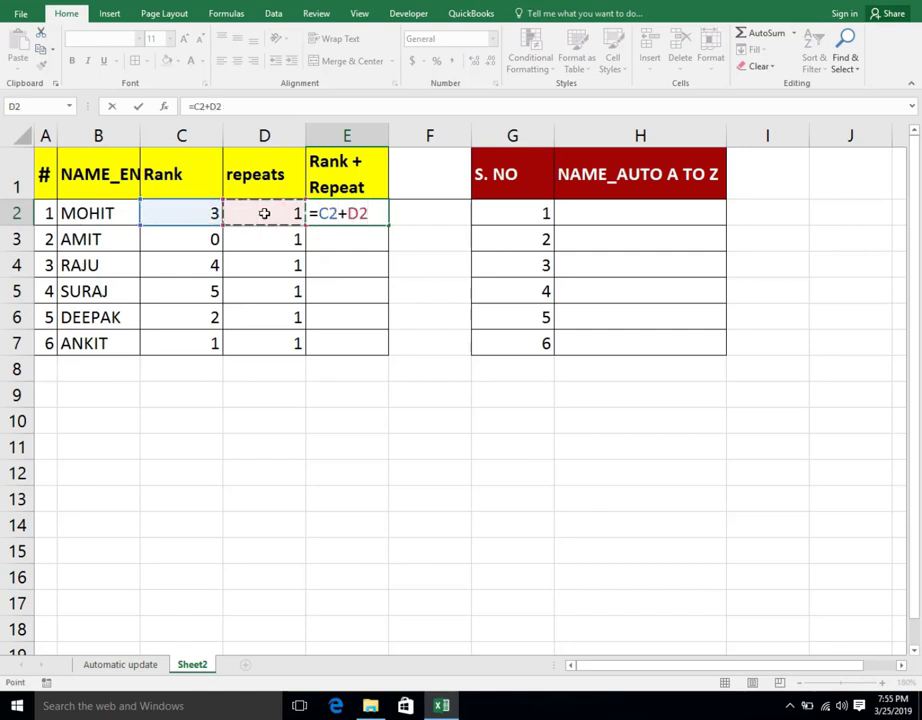
key("Return")
left_click_drag(358, 213, 359, 340)
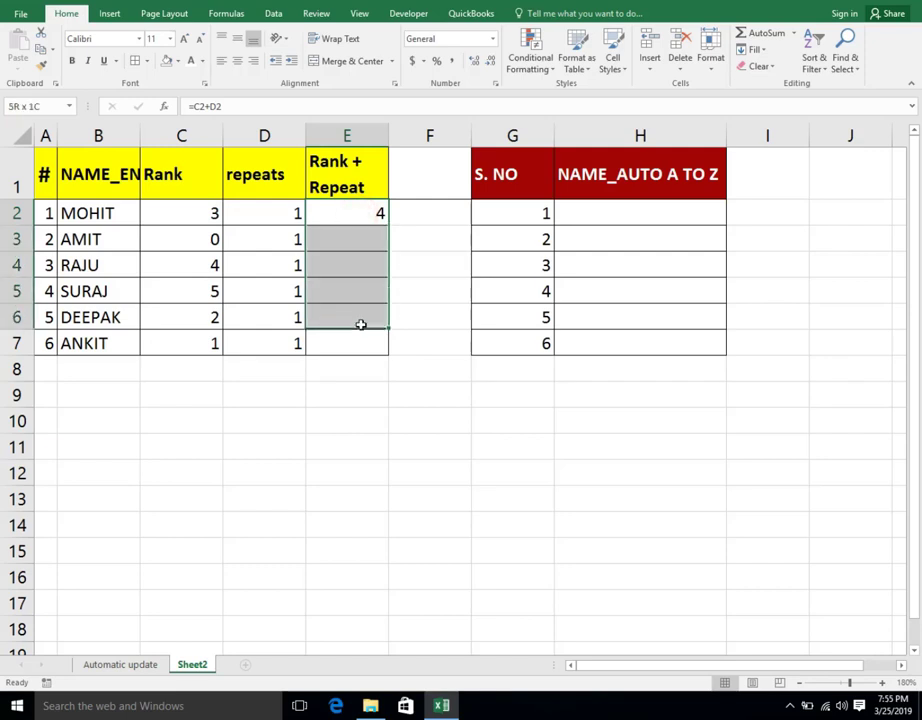
key("ctrl+d")
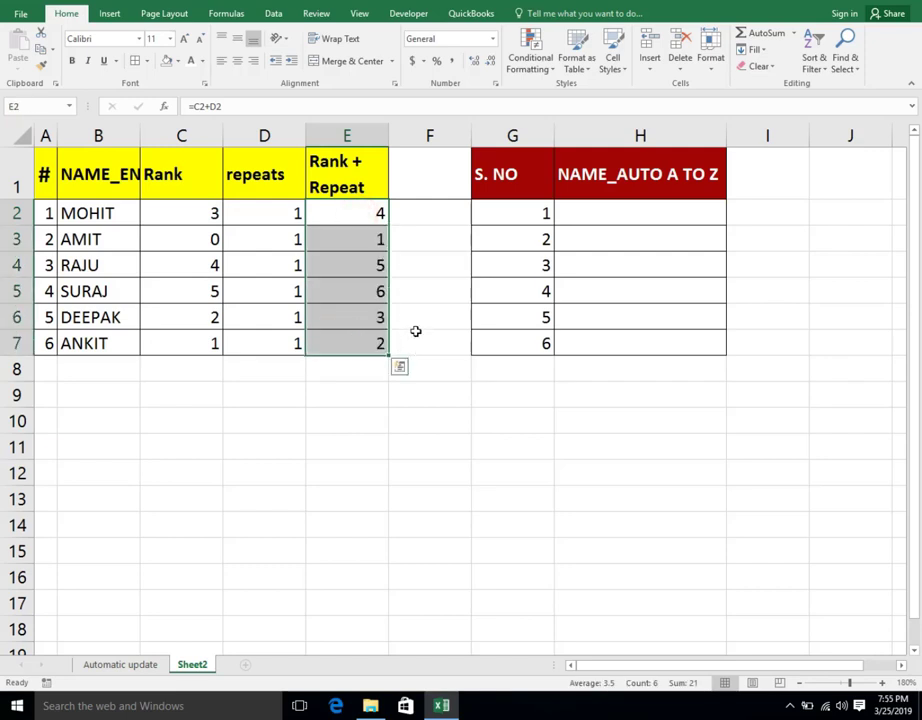
left_click(600, 218)
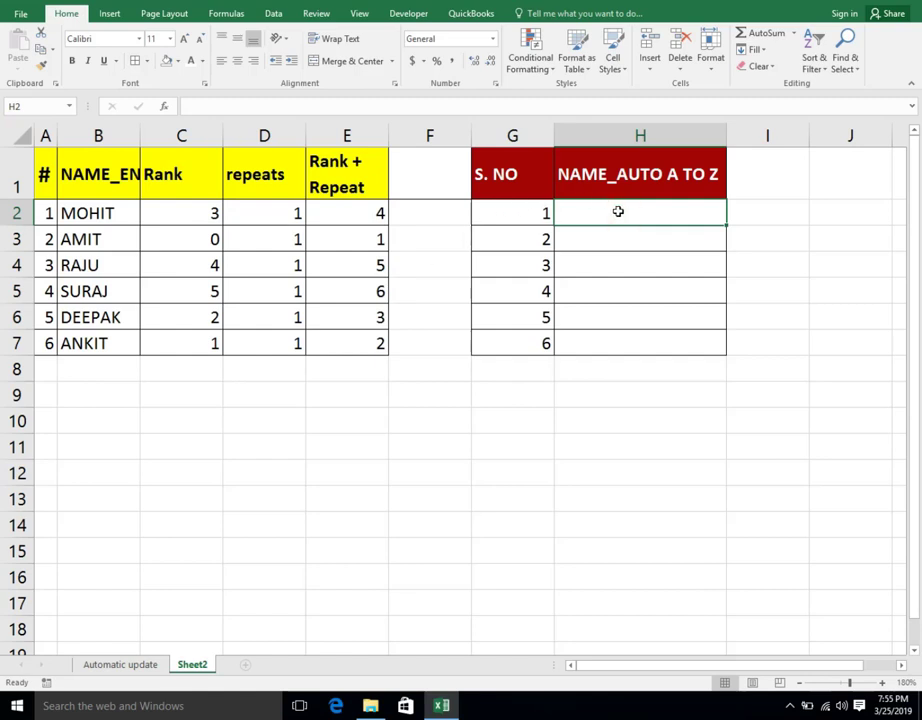
Enter =MATCH(G2,E2:E7,0) in H2 with exact match, returning 2.
type("=MA")
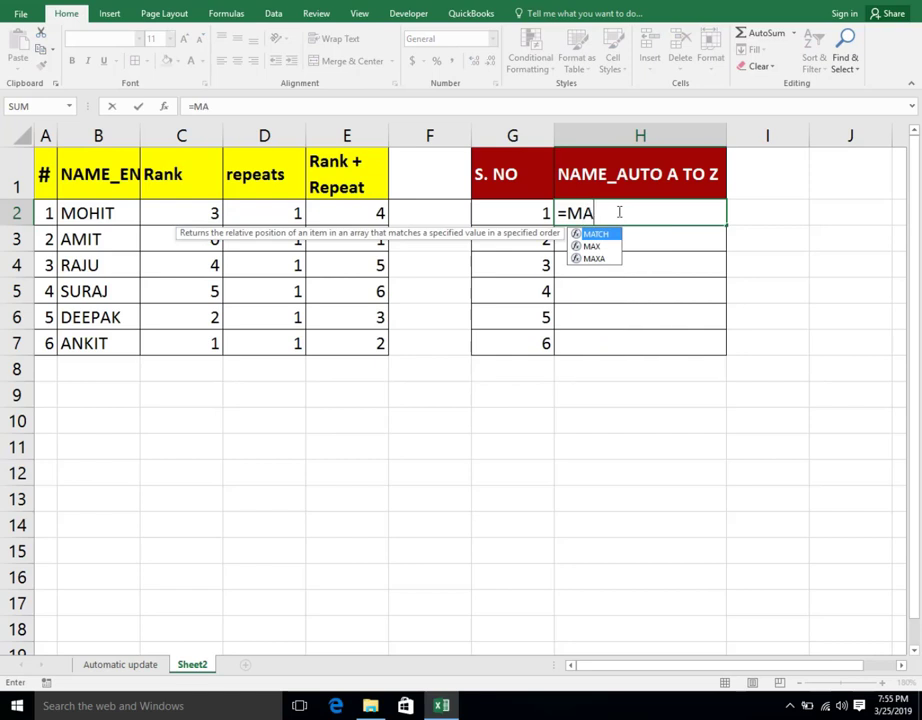
key("Tab")
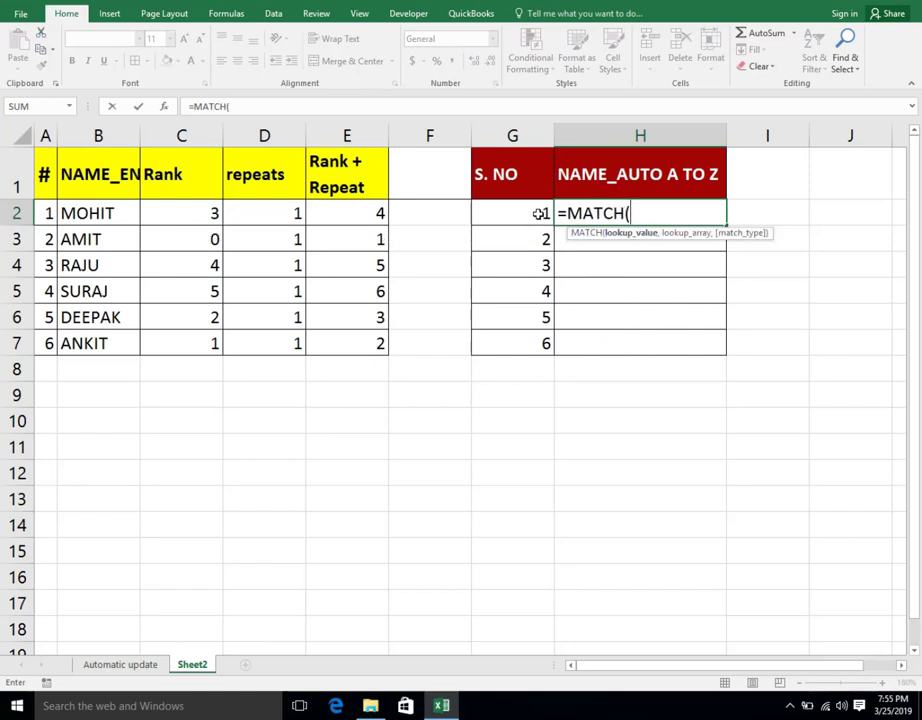
left_click(538, 213)
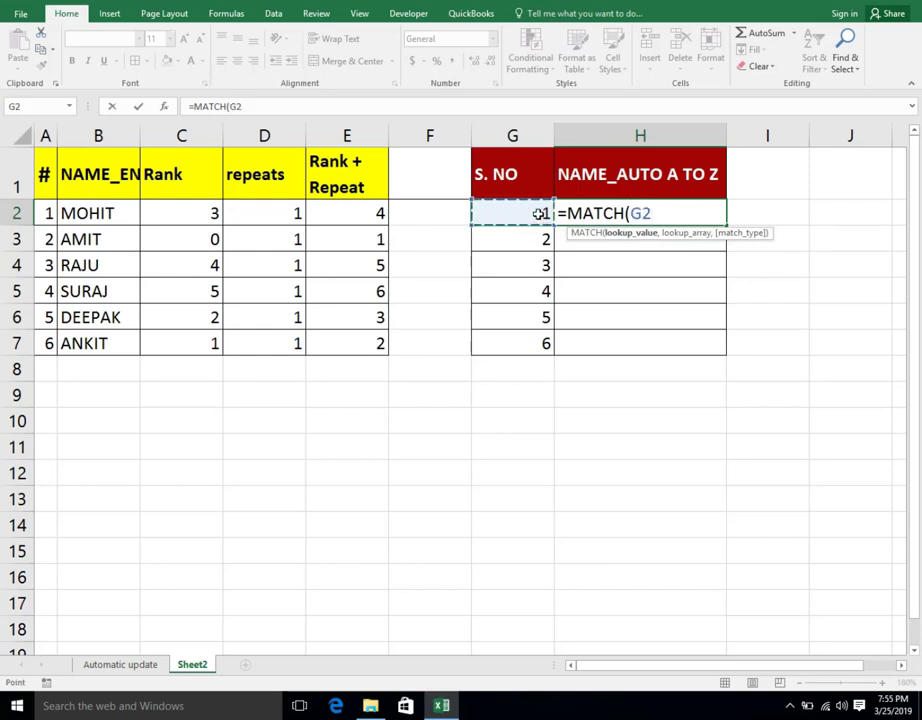
type(",")
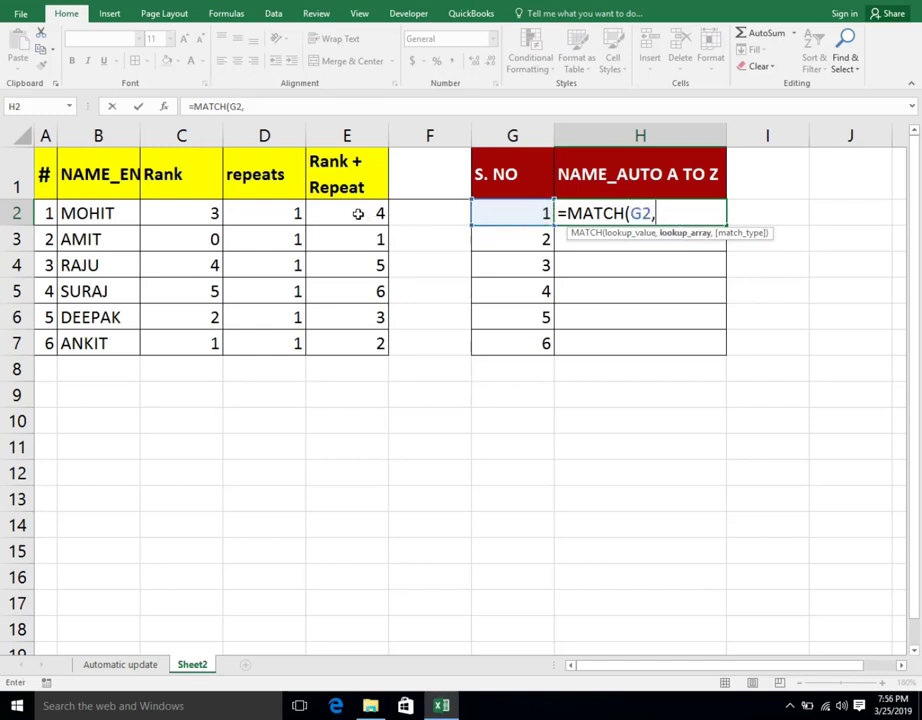
left_click_drag(362, 213, 363, 344)
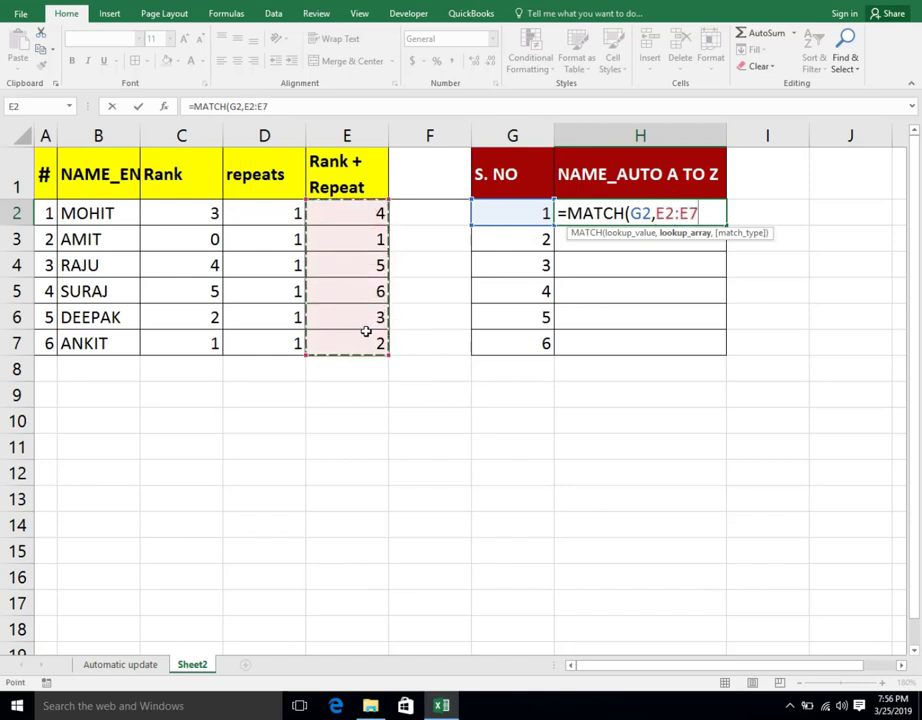
type(",0")
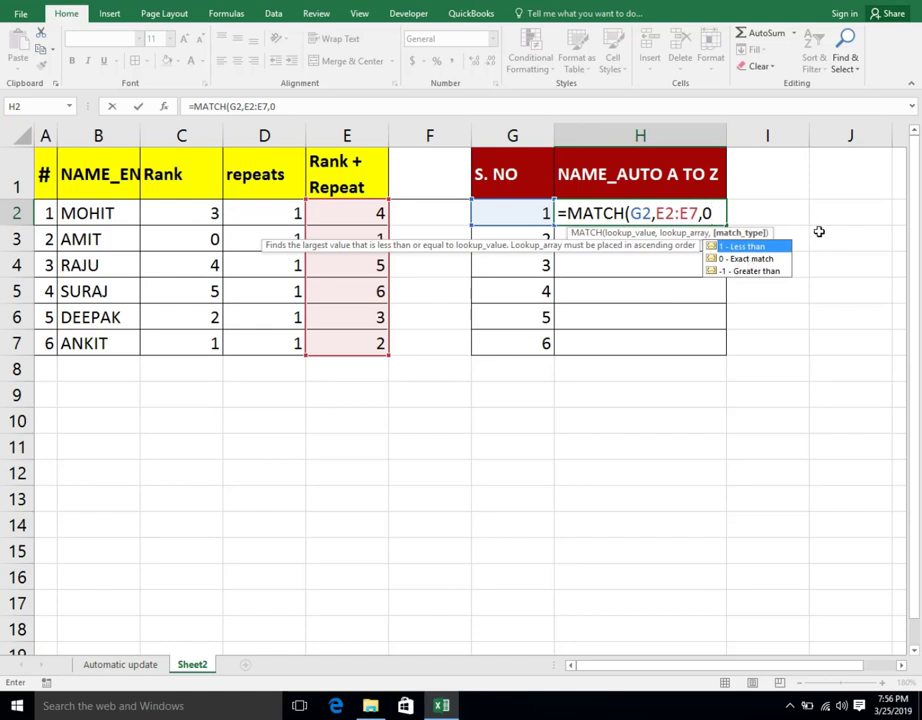
key("Down")
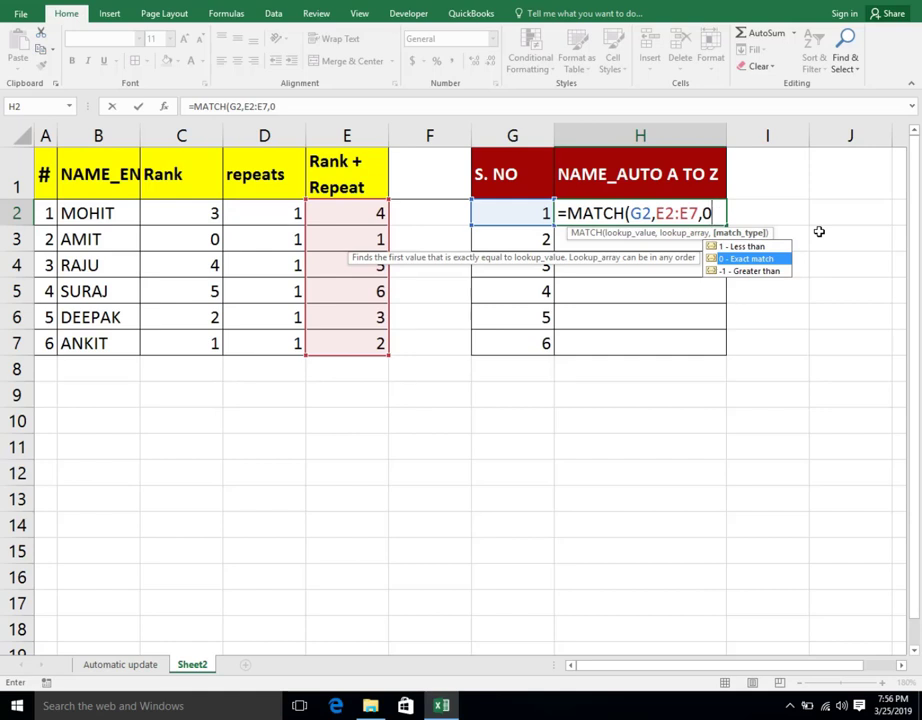
key("Return")
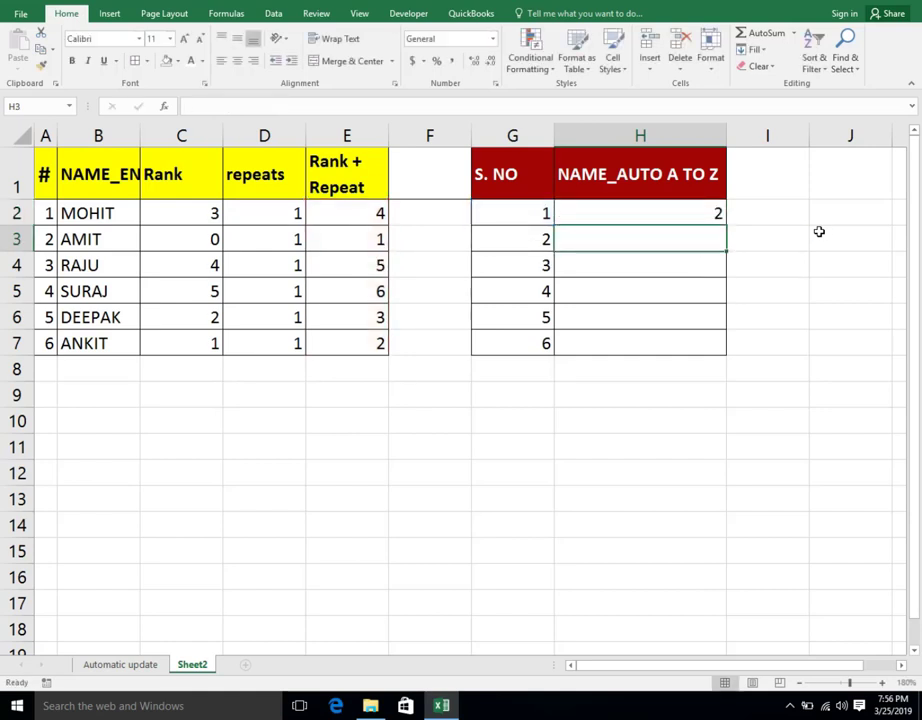
Reopen H2's MATCH formula for editing and leave it unchanged.
left_click(693, 218)
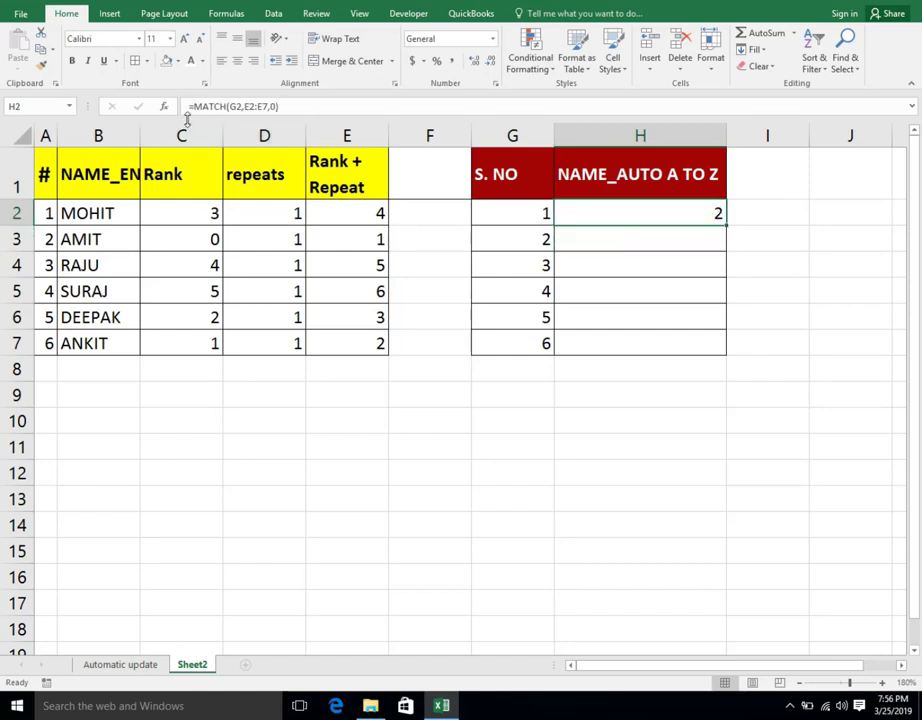
double_click(645, 213)
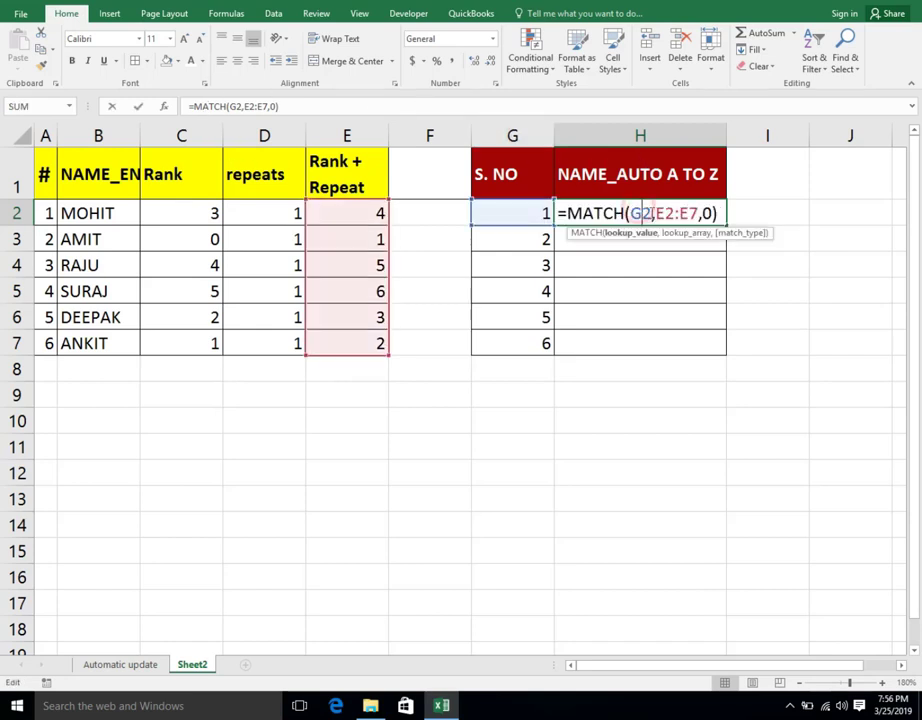
left_click(564, 213)
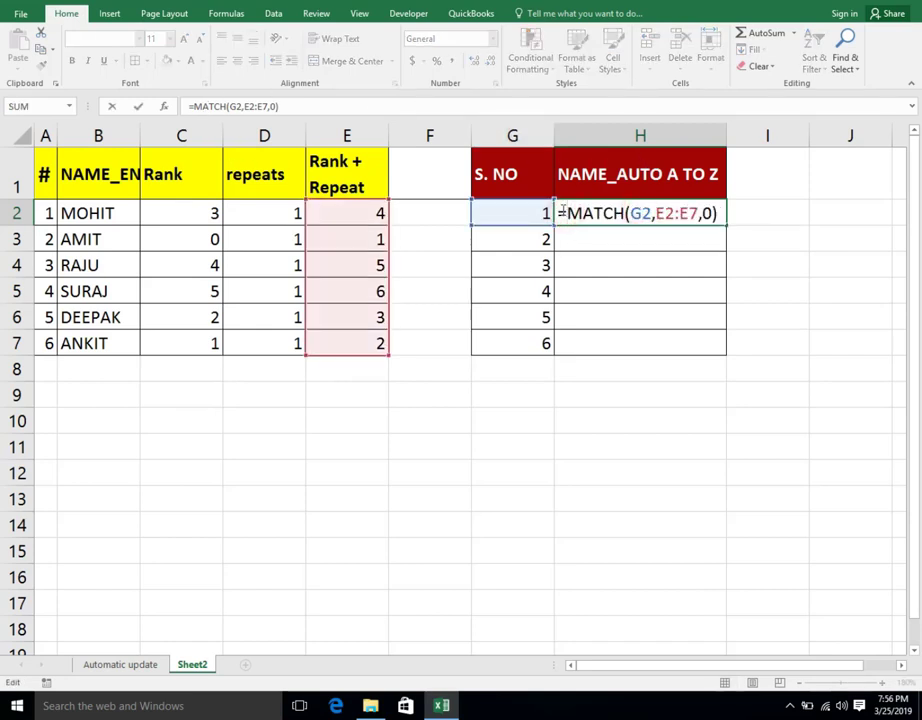
key("Return")
left_click(562, 210)
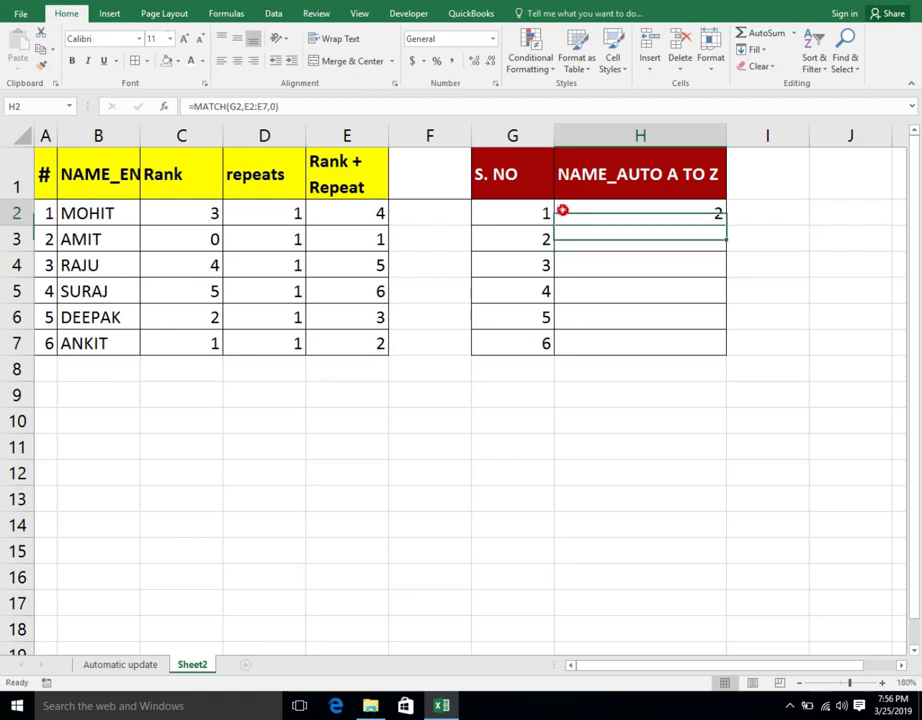
Wrap H2's MATCH in INDEX over B2:B7 and accept Excel's correction, so H2 shows AMIT.
left_click(195, 106)
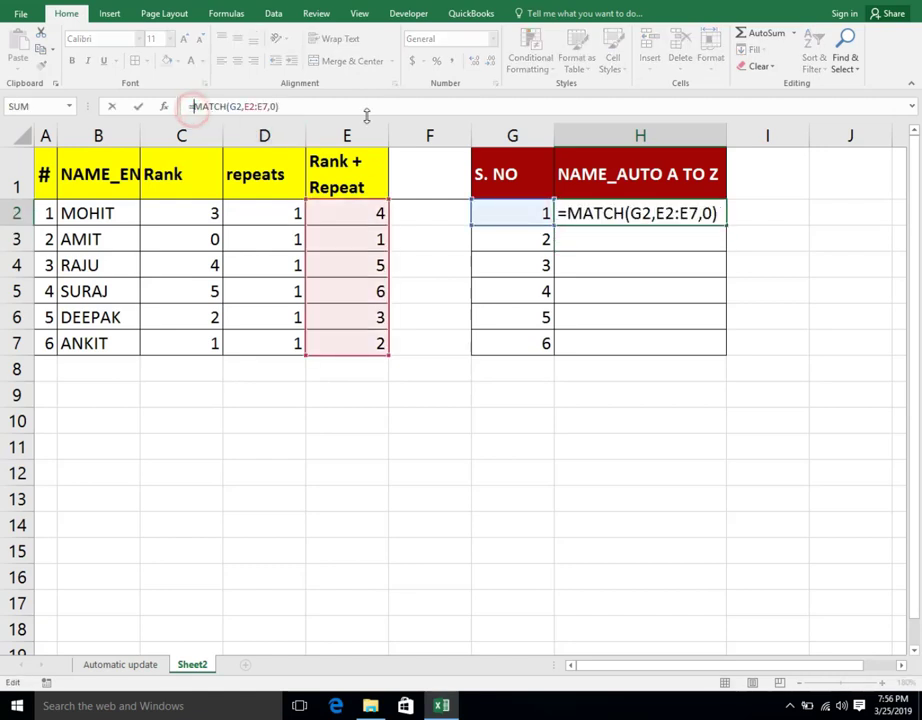
type("INF")
key("BackSpace")
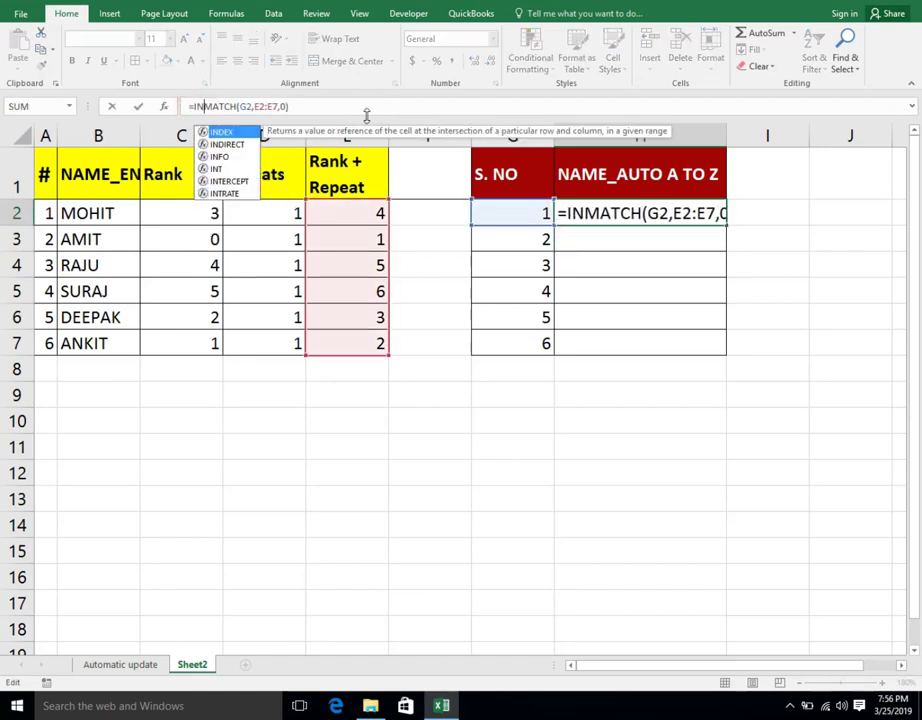
type("DEX(")
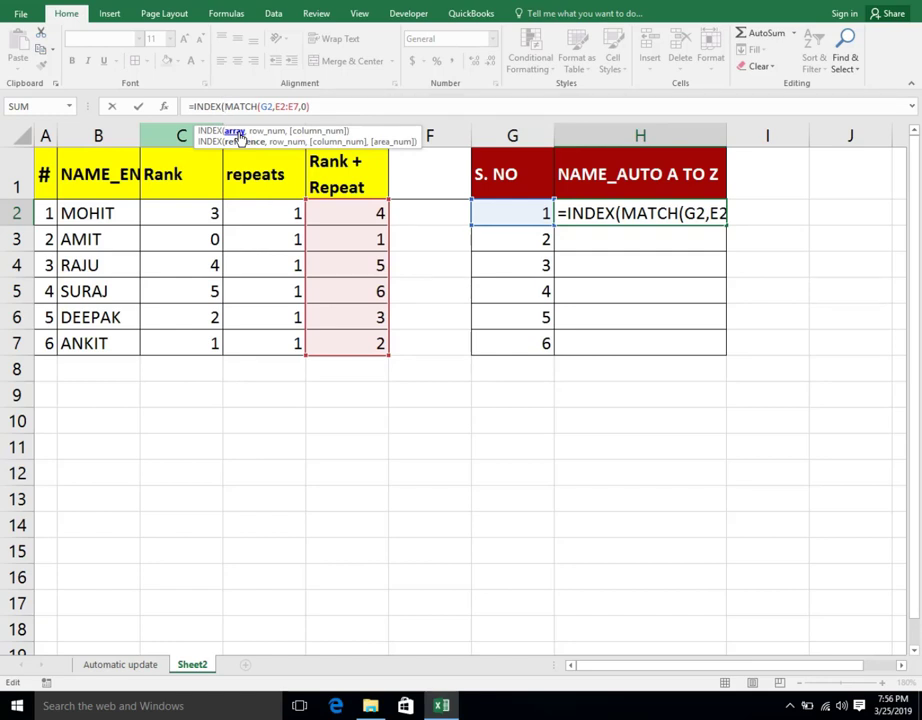
left_click(68, 212)
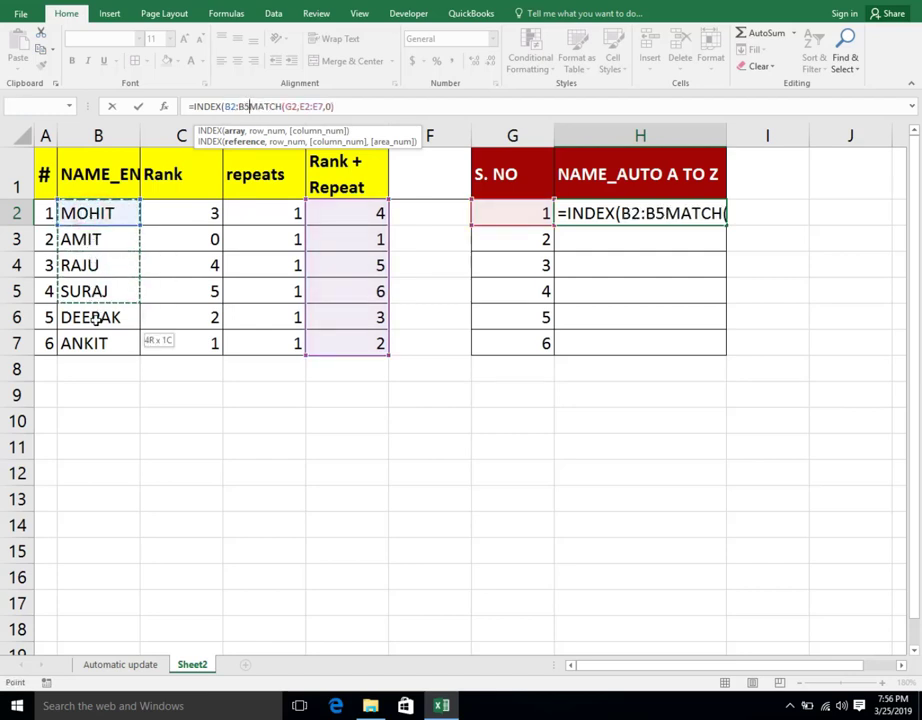
left_click_drag(90, 232, 99, 339)
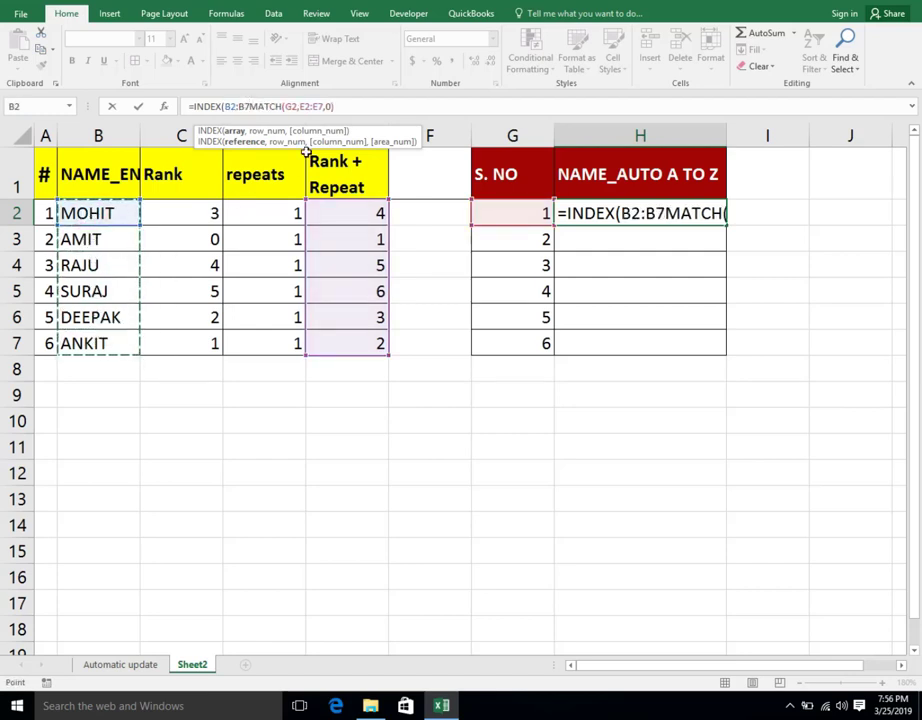
type(",")
key("Return")
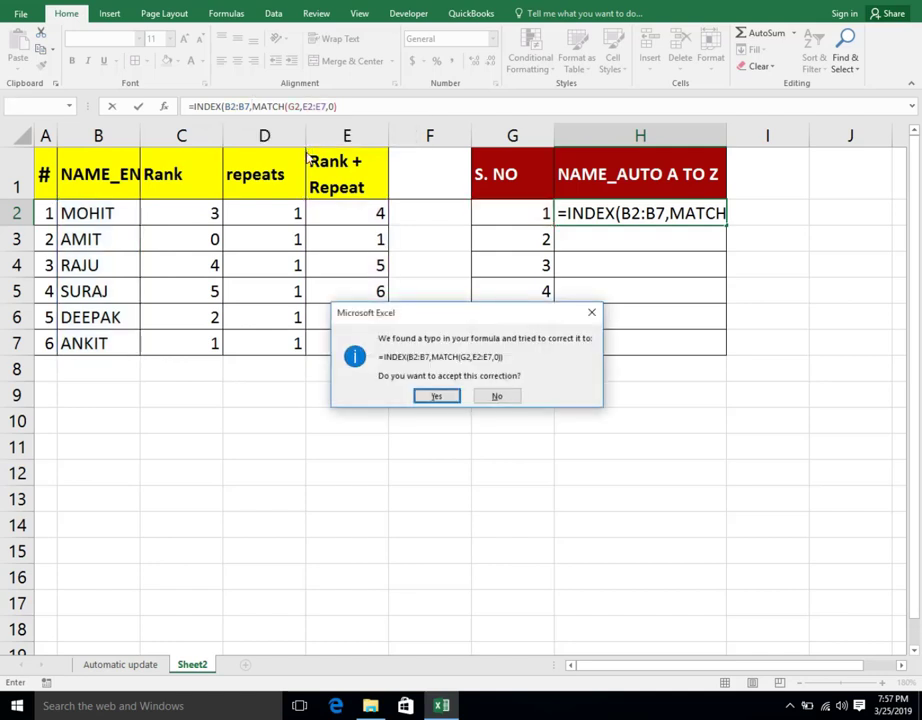
key("Return")
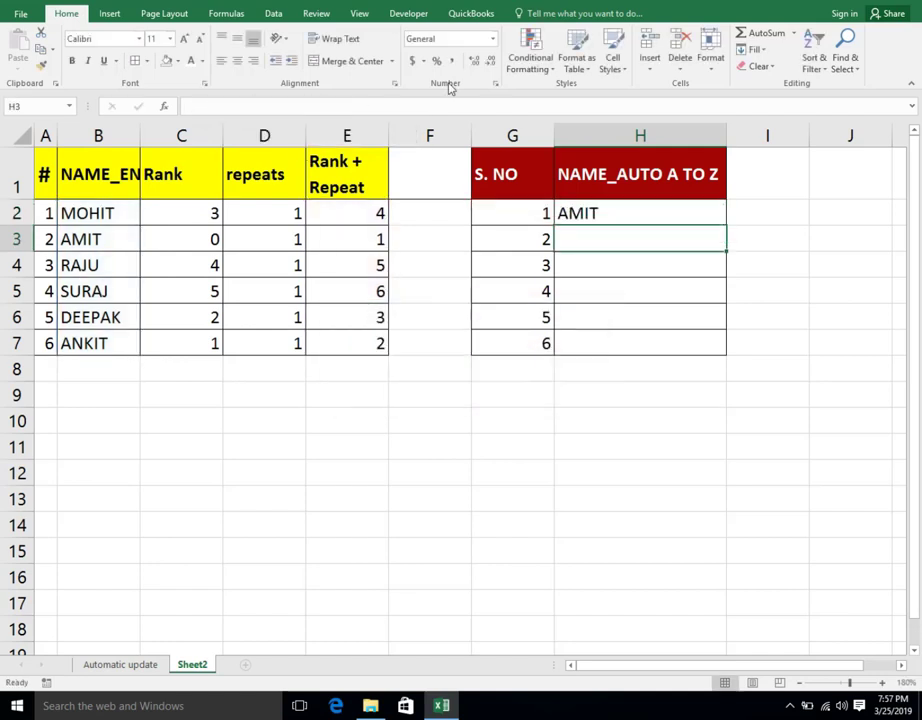
Lock H2's INDEX name range as $B$2:$B$7.
left_click(585, 214)
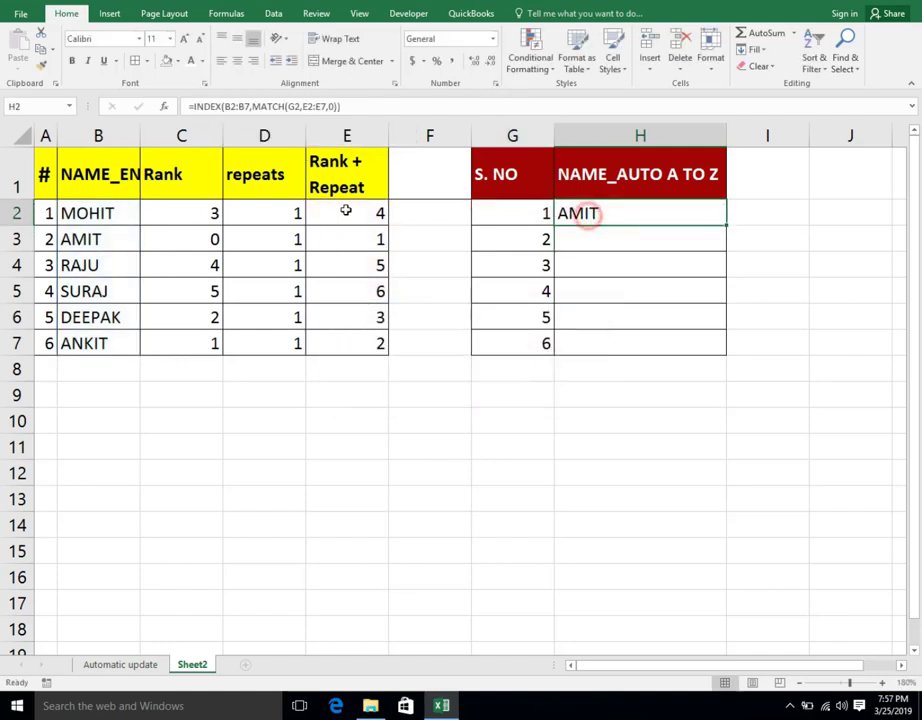
left_click(232, 106)
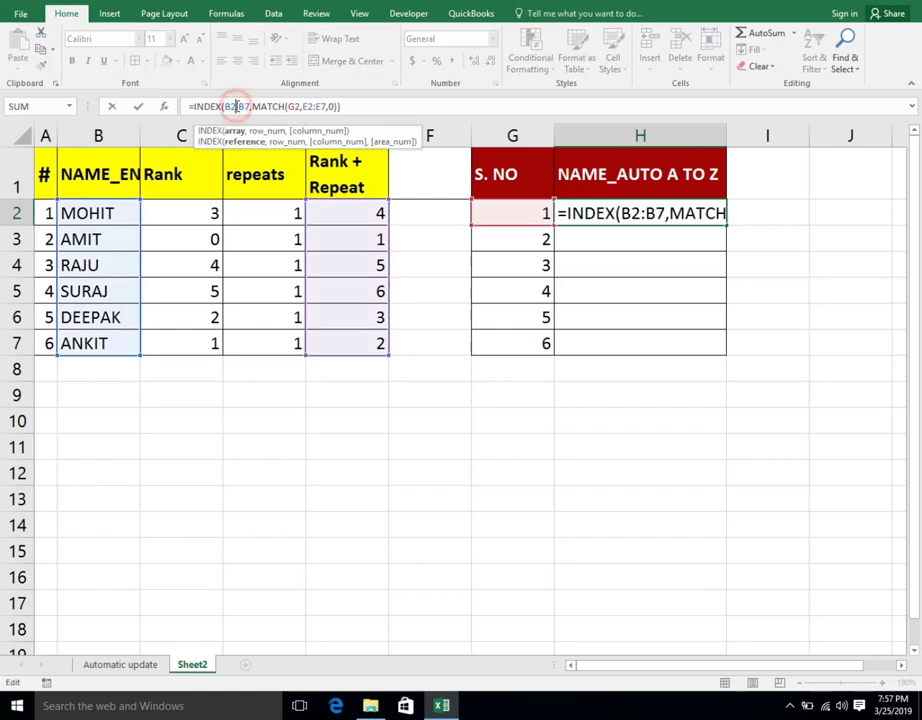
left_click(236, 131)
key("F4")
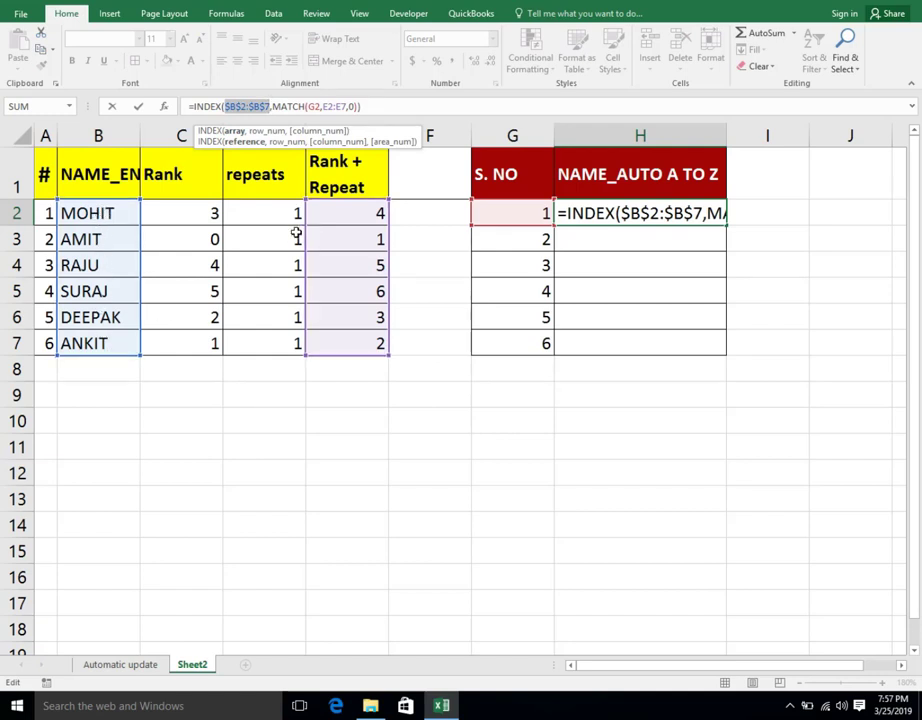
key("Return")
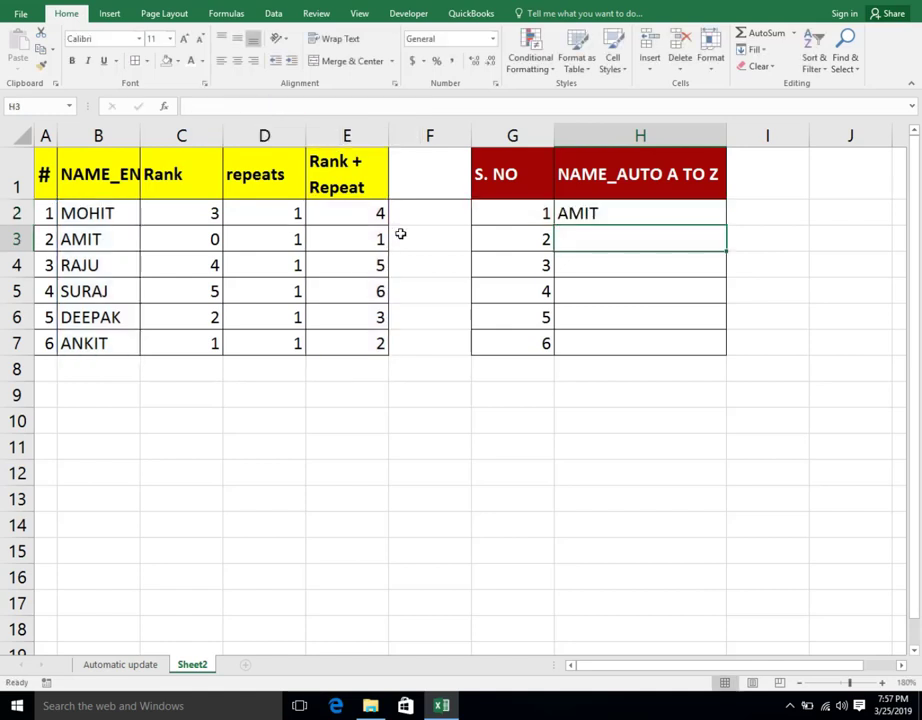
Fill H2's formula down to H7, showing AMIT, DEEPAK, RAJU and three #N/A errors.
left_click(637, 213)
left_click_drag(724, 226, 724, 353)
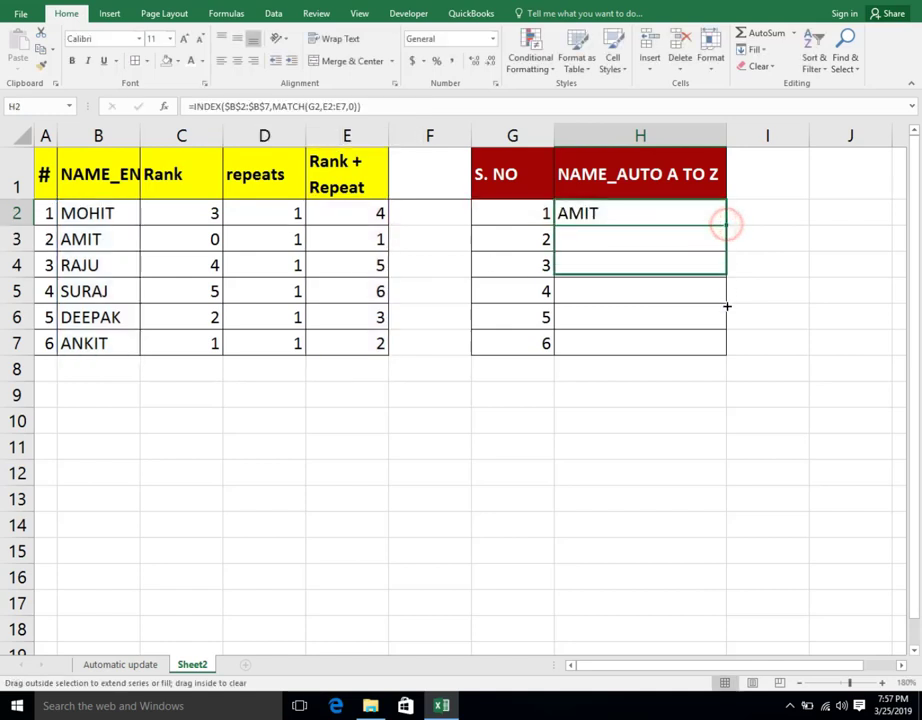
left_click(610, 213)
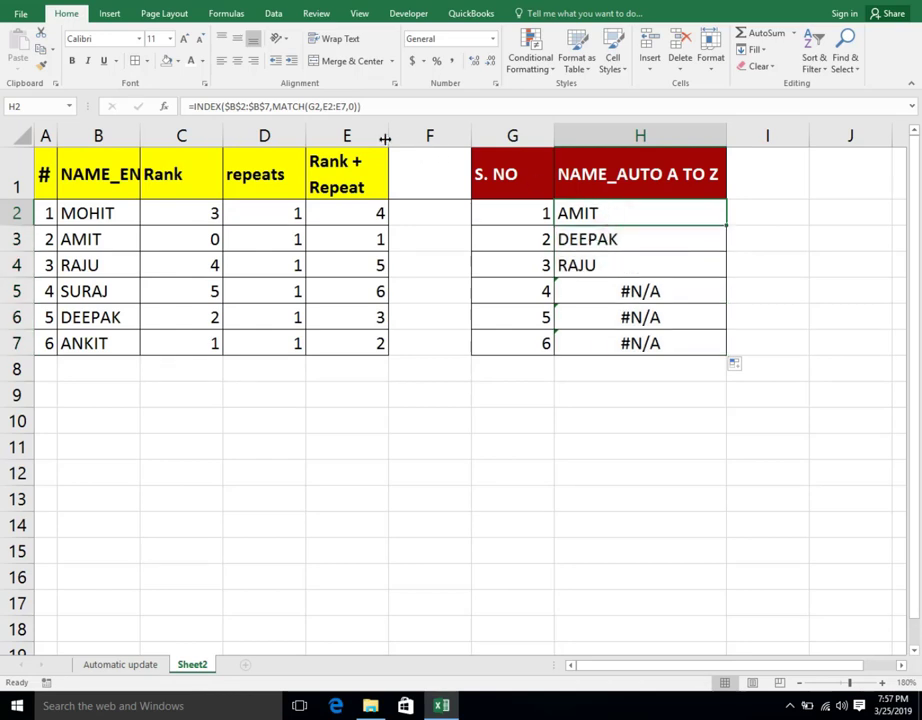
Lock the MATCH range in H2 as $E$2:$E$7 and fill it down to H7, listing AMIT through SURAJ.
left_click(331, 106)
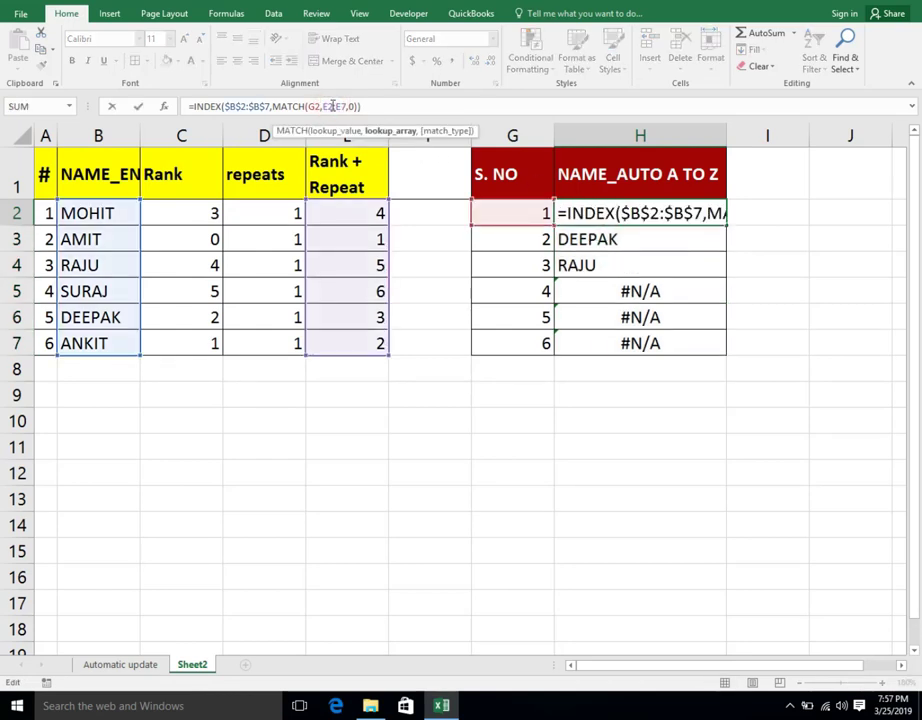
left_click(391, 131)
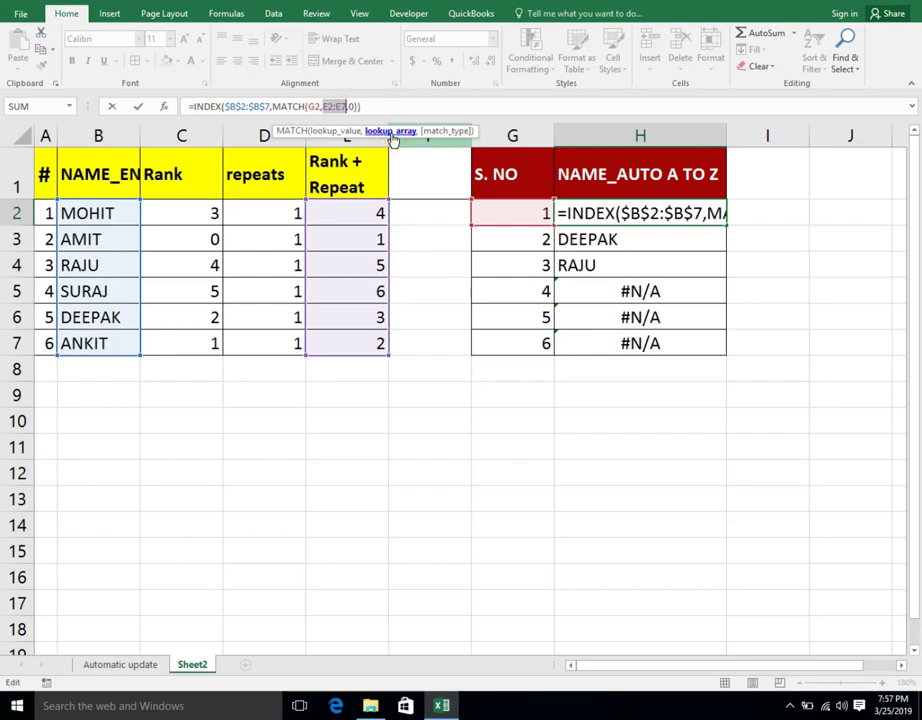
key("F4")
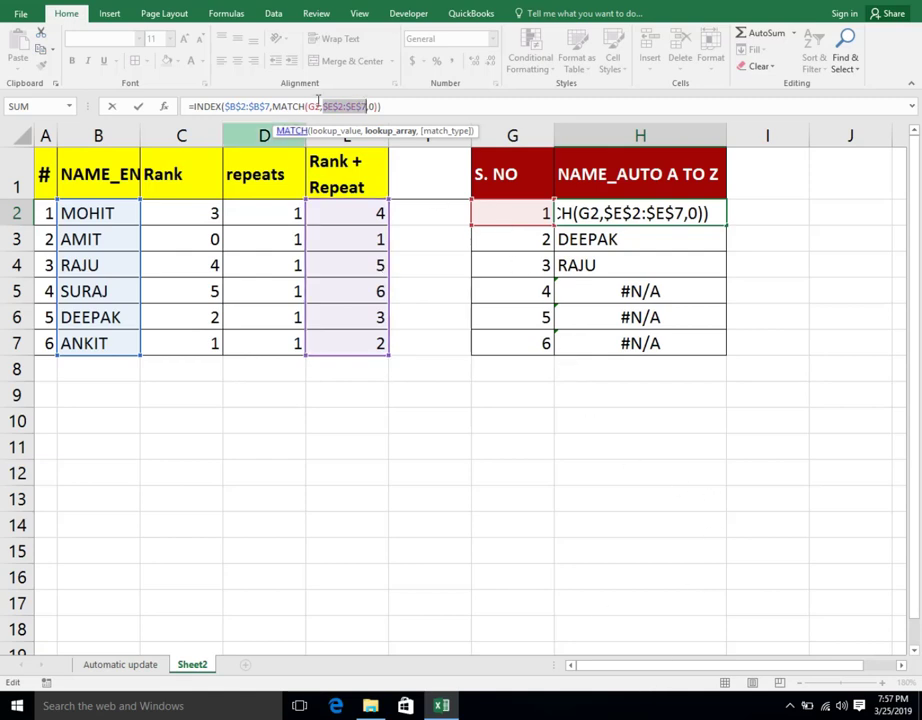
left_click(343, 133)
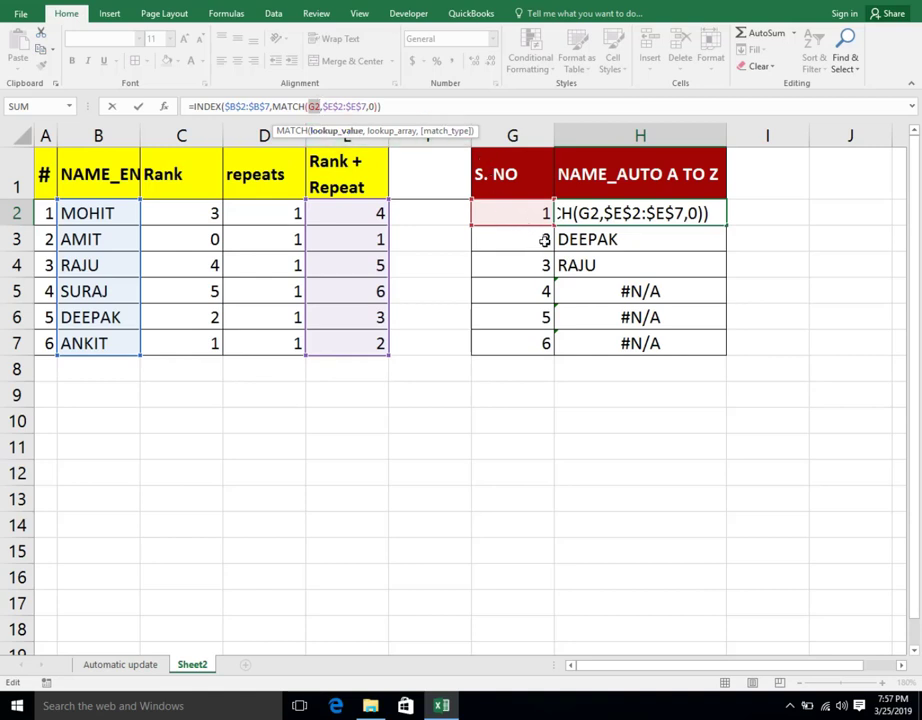
left_click(540, 265)
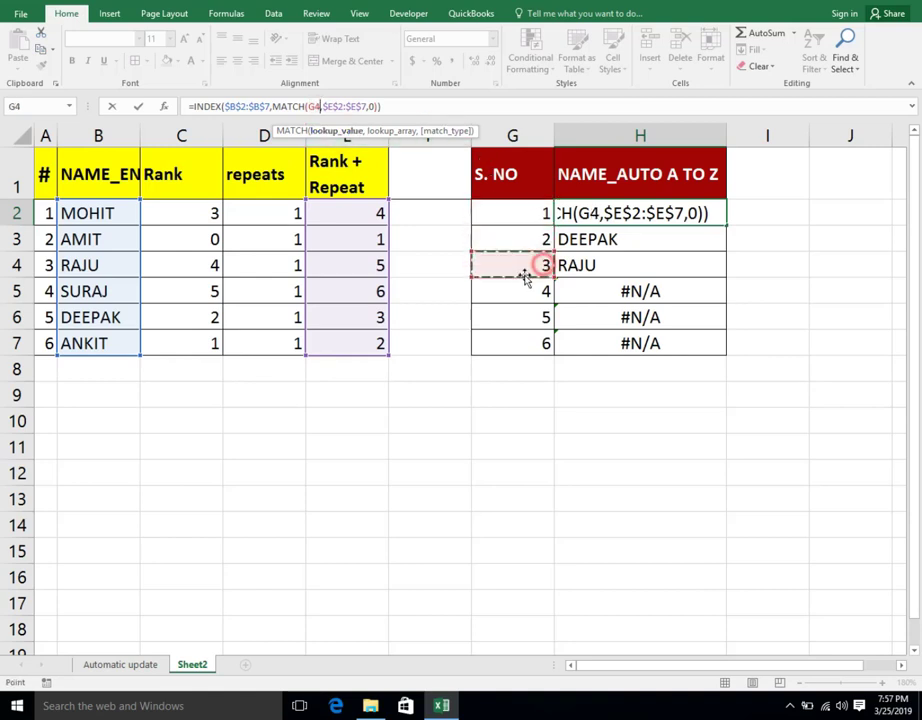
left_click(531, 222)
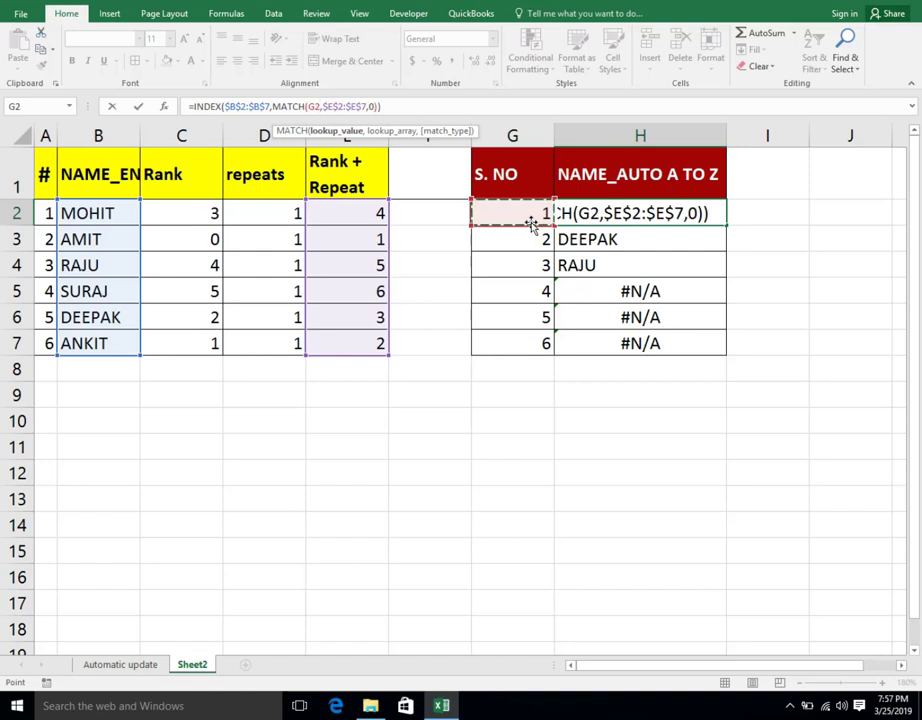
key("Return")
left_click(635, 214)
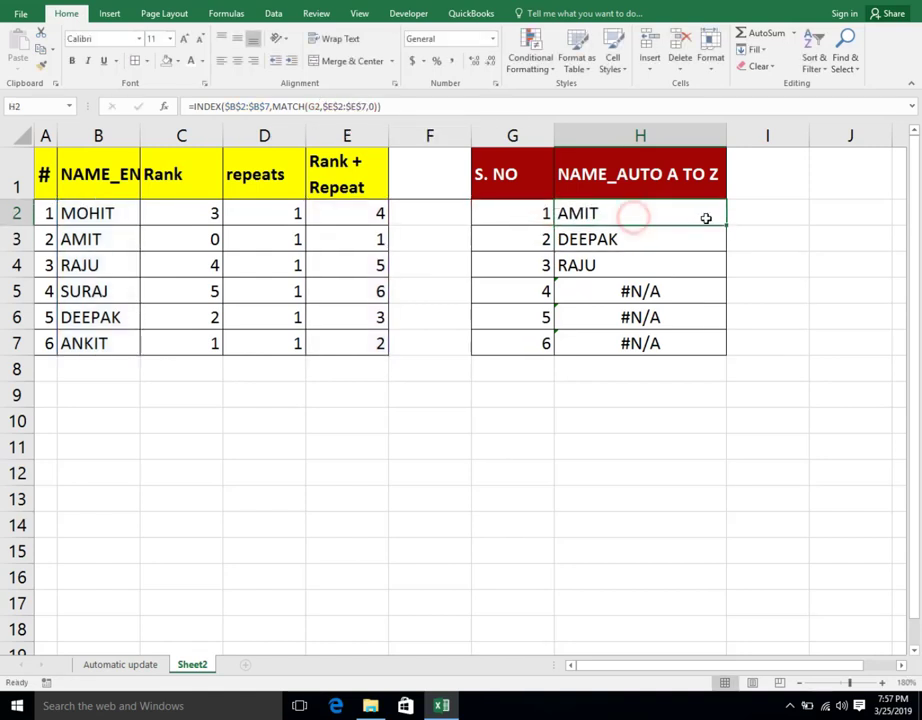
left_click_drag(726, 224, 710, 351)
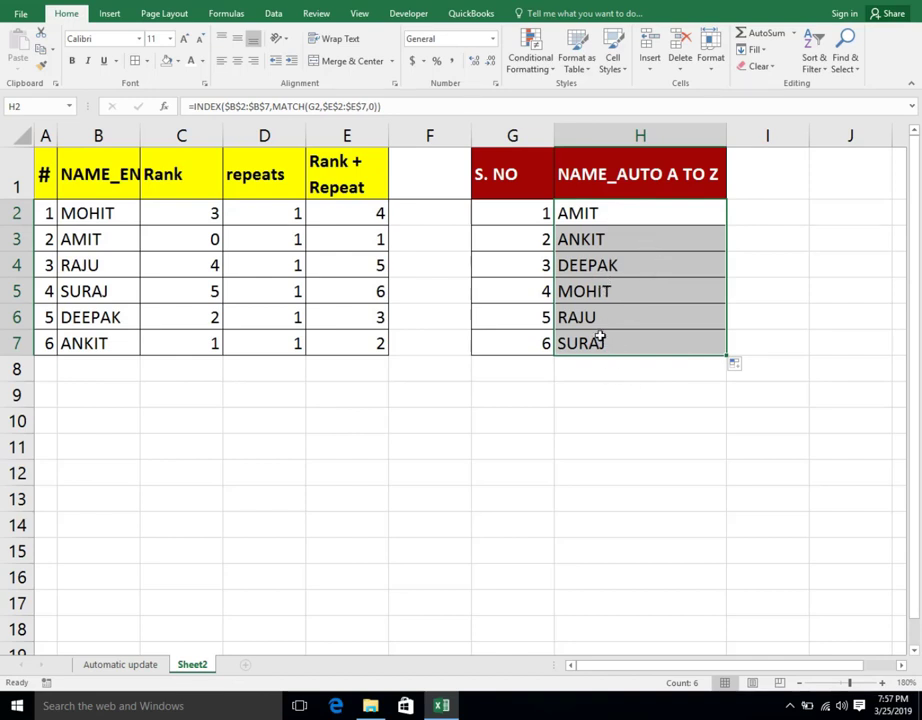
Replace RAJU in B4 with the name SOHAN.
left_click(80, 265)
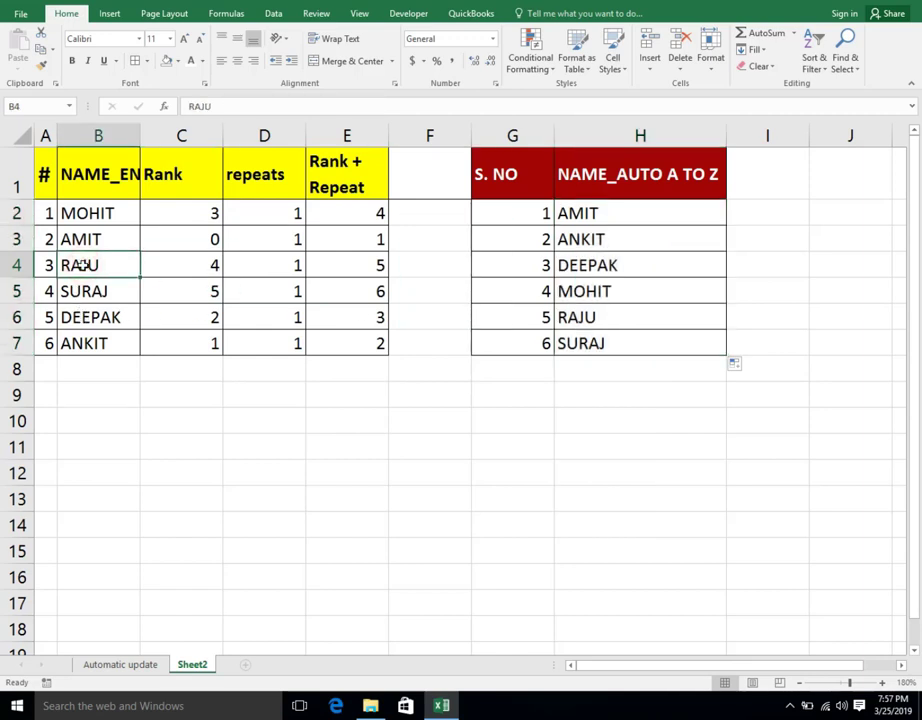
type("SOSH")
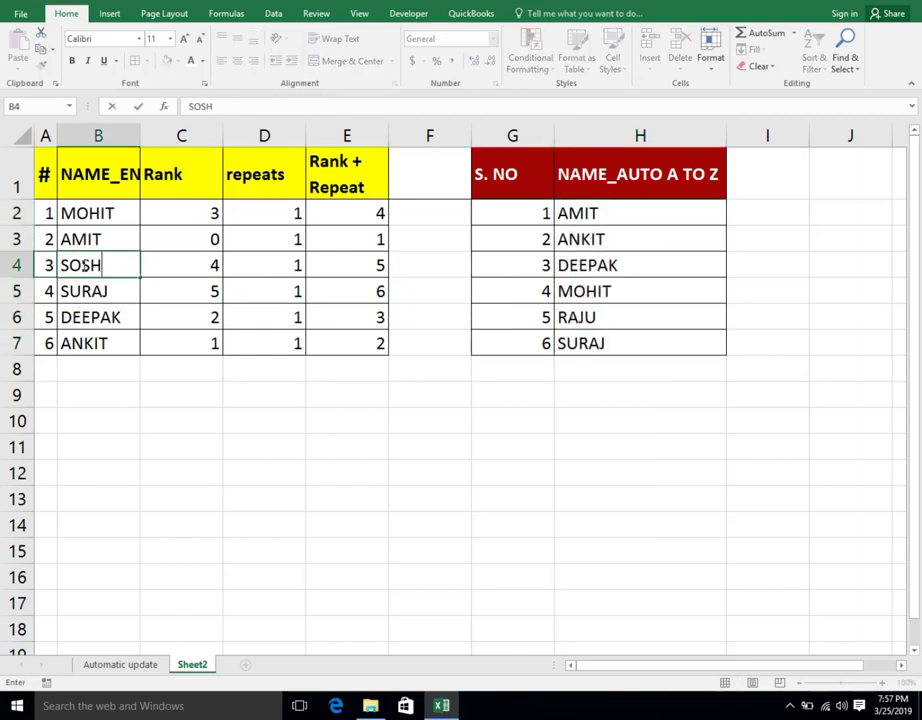
key("BackSpace")
key("BackSpace")
type("HAN")
key("Return")
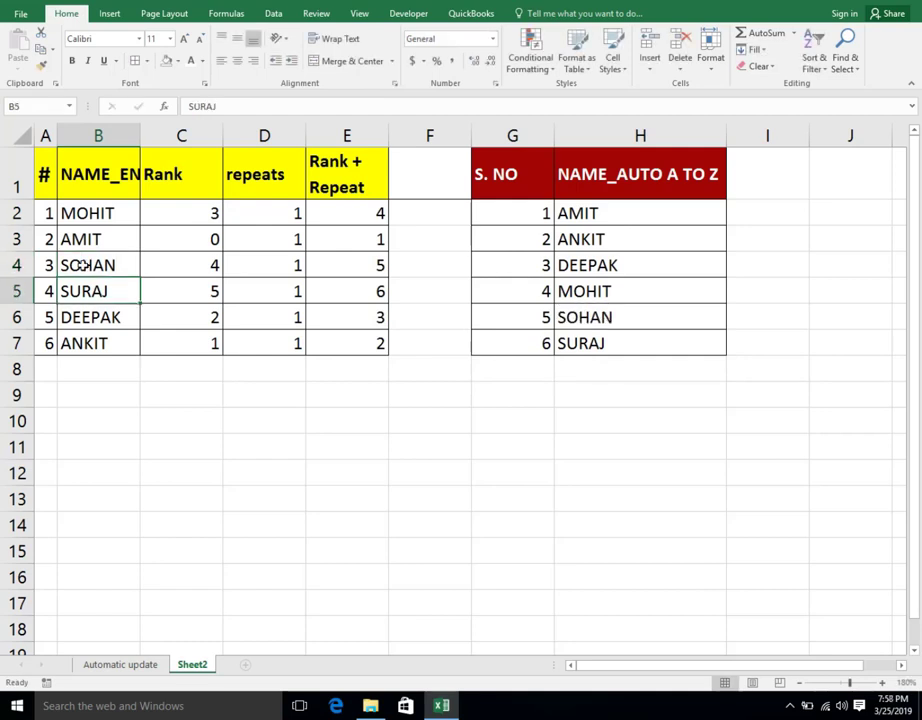
Change B4 from SOHAN to KAPIL so column H re-sorts with KAPIL before MOHIT.
left_click(81, 265)
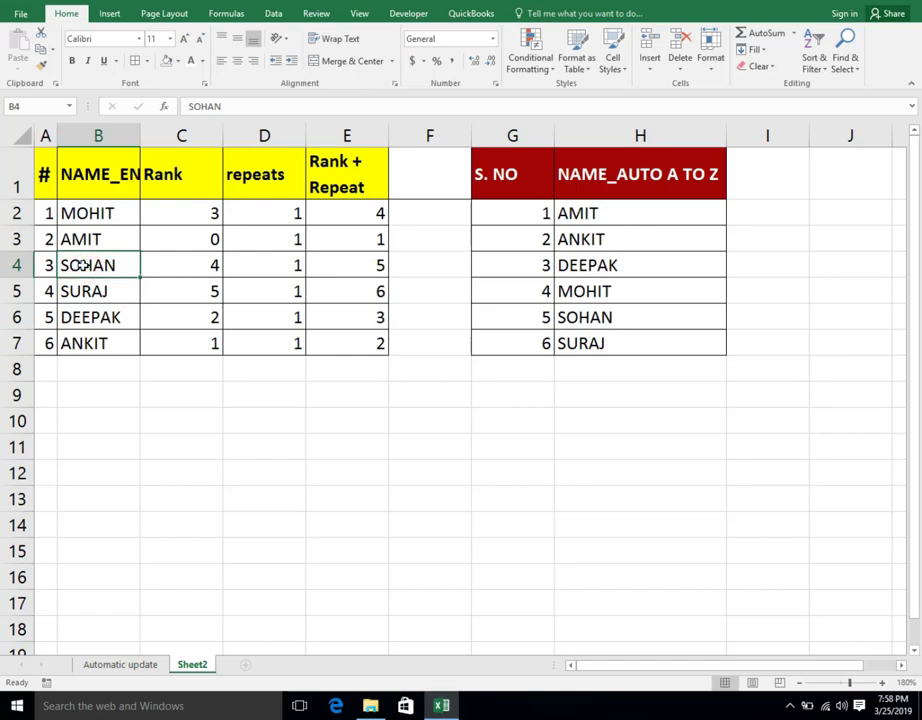
type("KA")
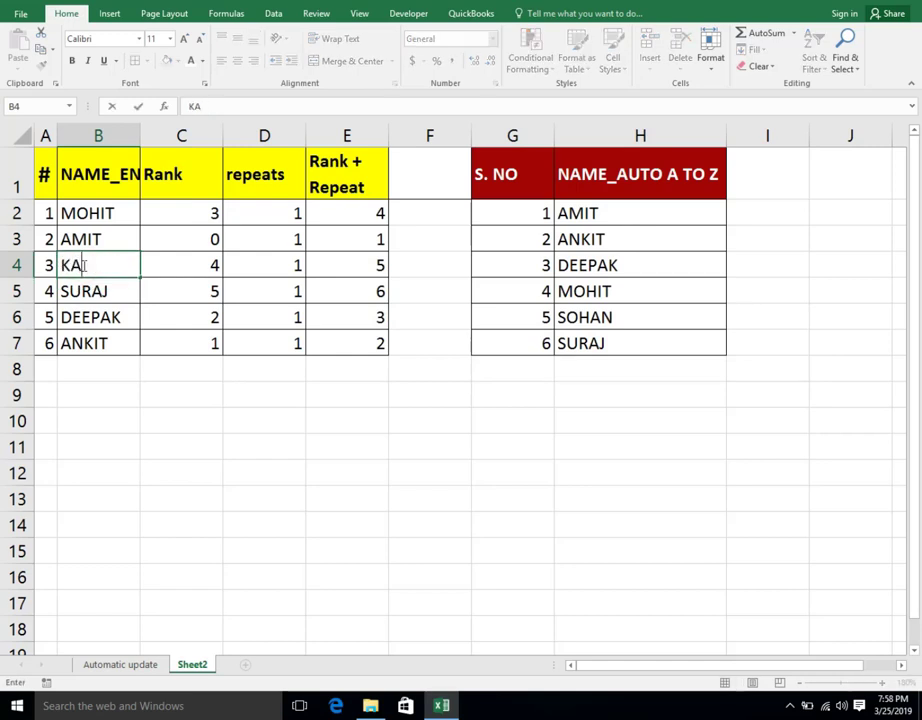
type("P")
type("IL")
key("Return")
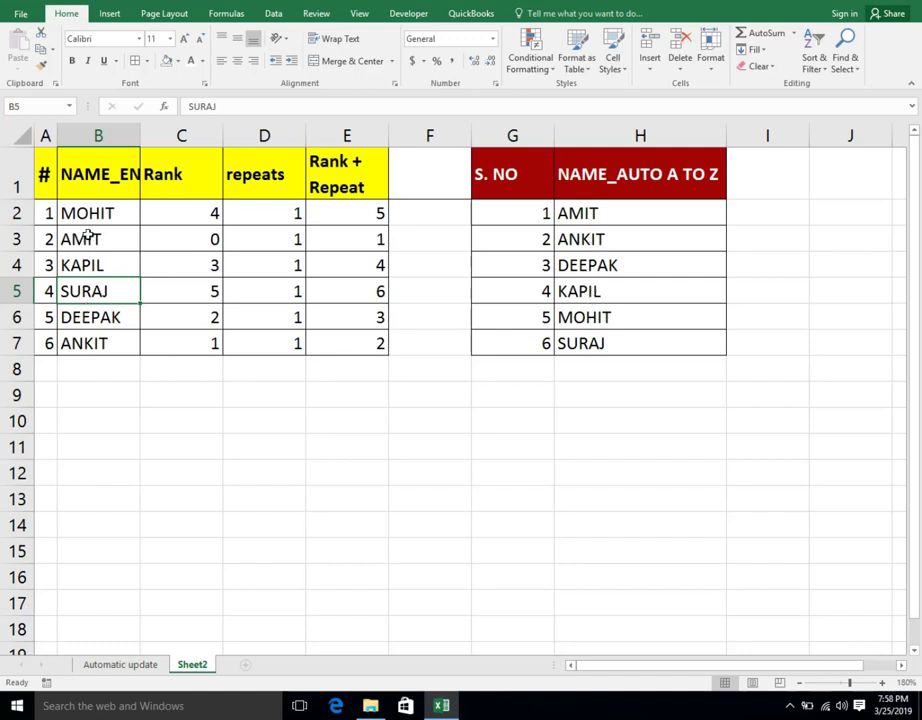
Enter BHOLA in B6 and ROHAN in B7, replacing DEEPAK and ANKIT.
left_click(98, 321)
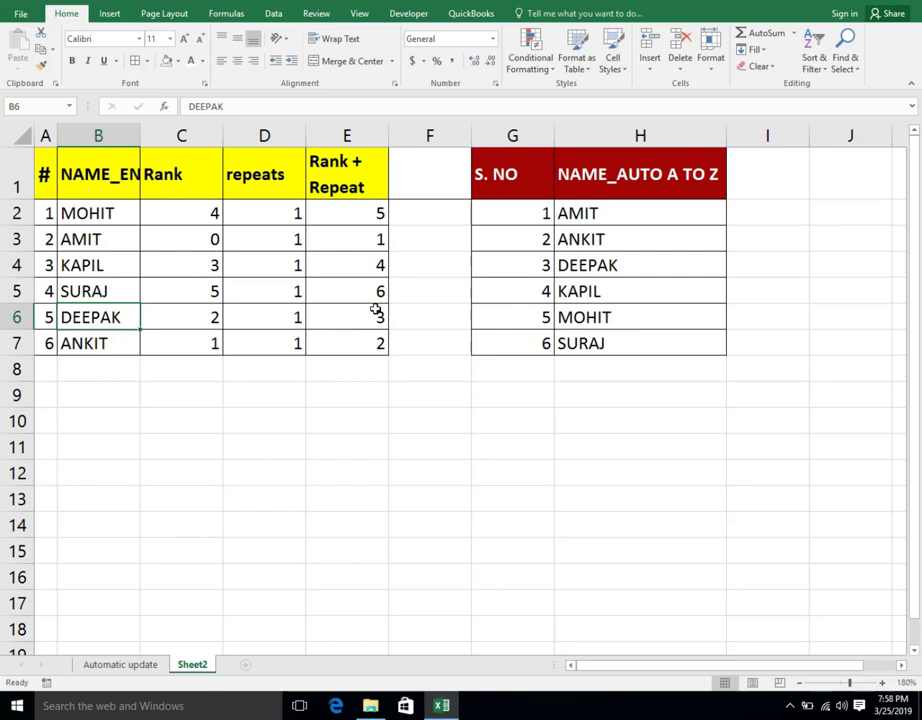
type("BHOLA")
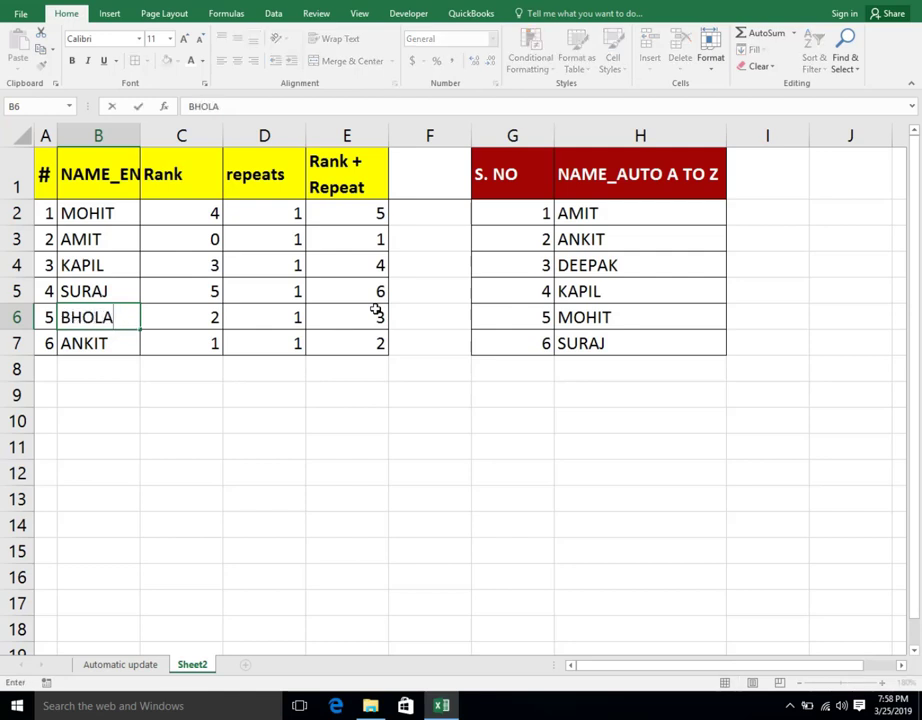
key("Return")
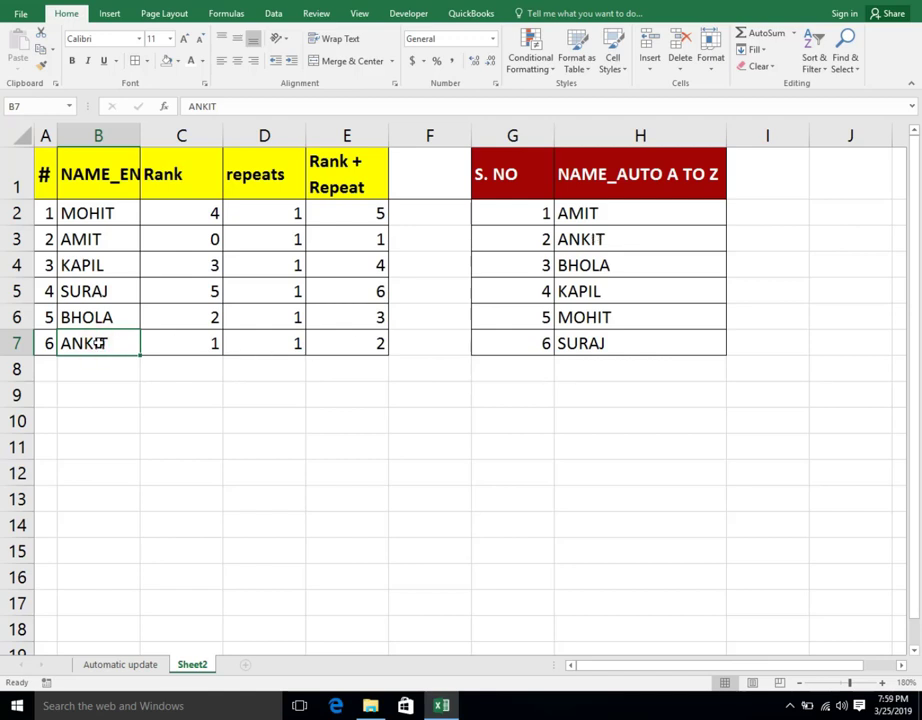
type("ROHAN")
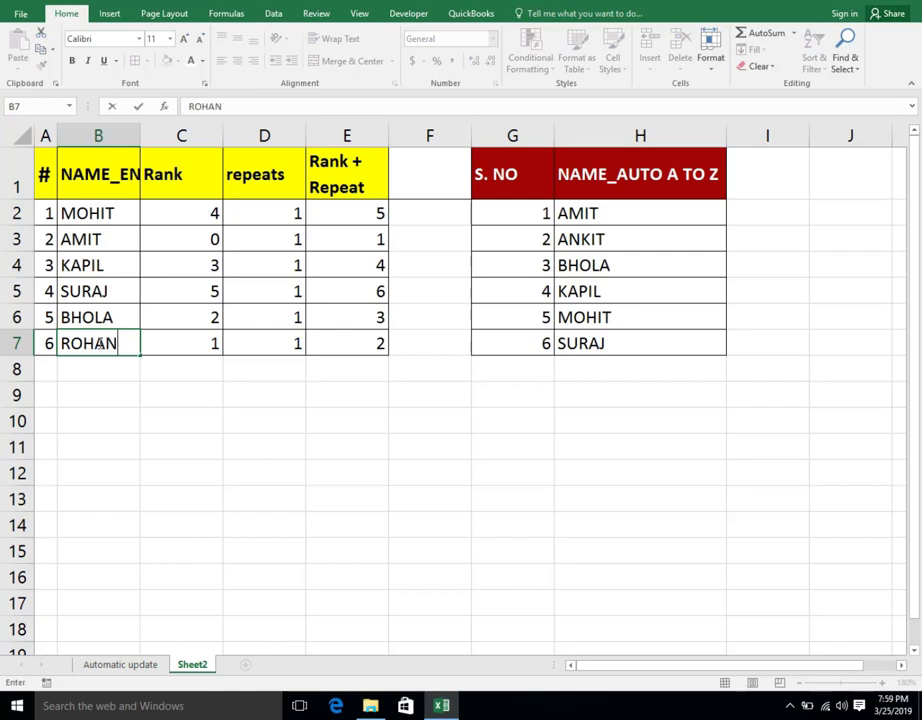
key("Return")
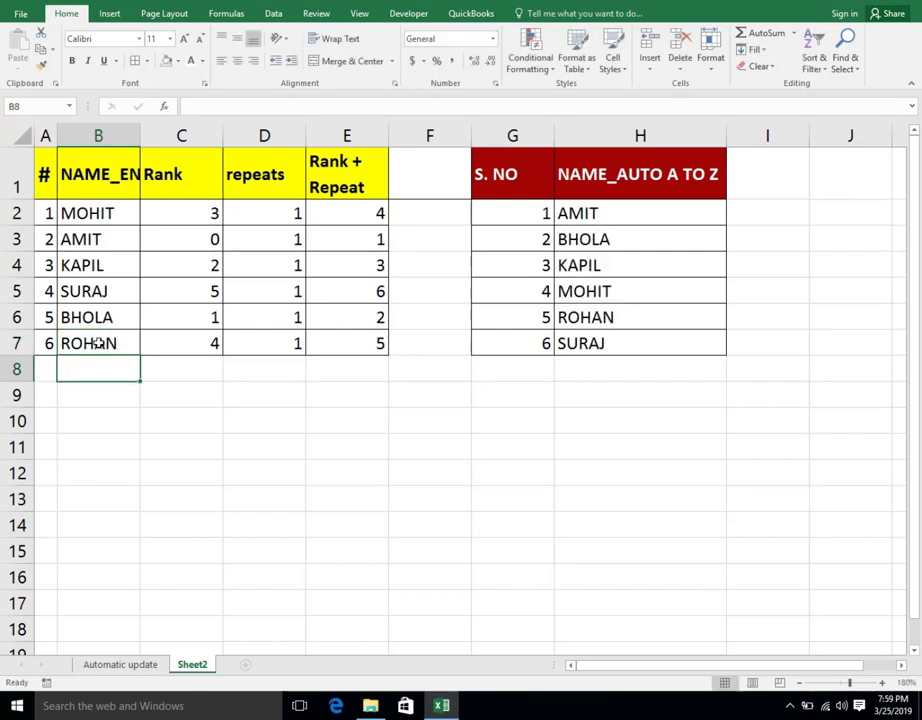
left_click(581, 315)
left_click(177, 61)
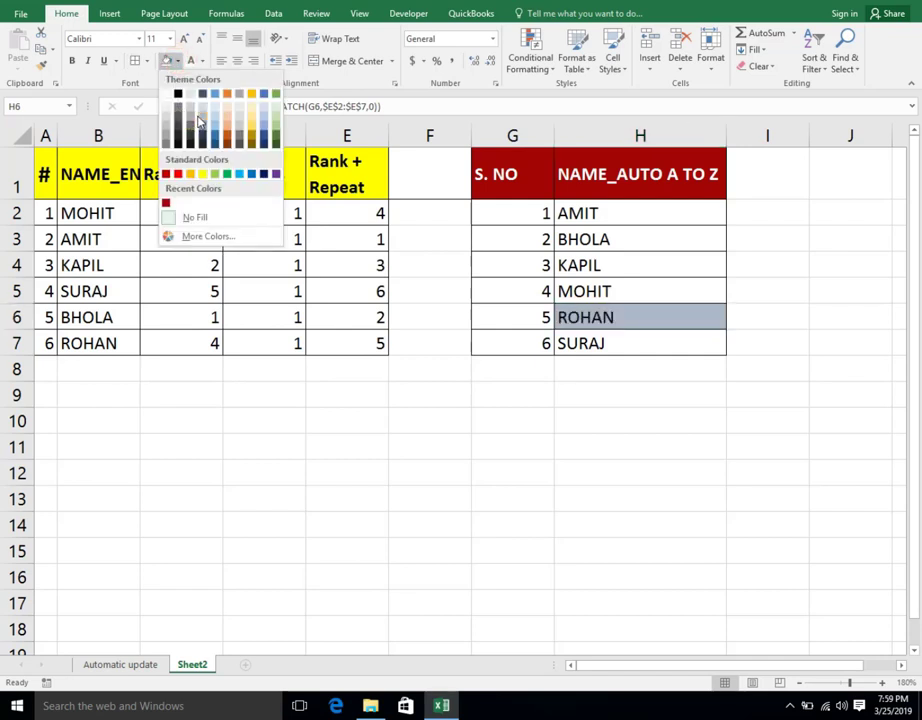
left_click(95, 345)
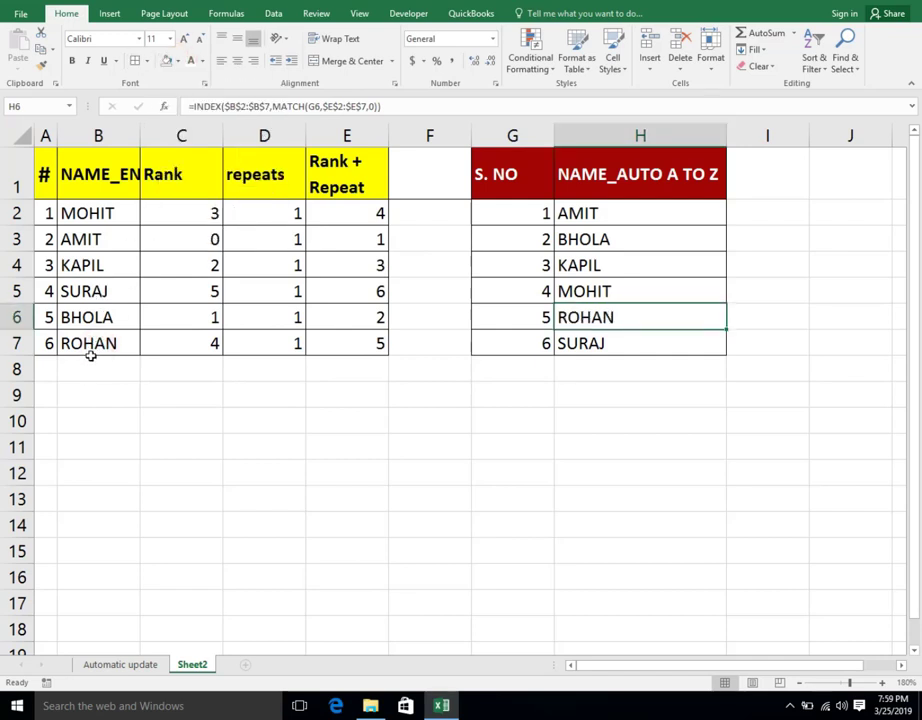
left_click(177, 61)
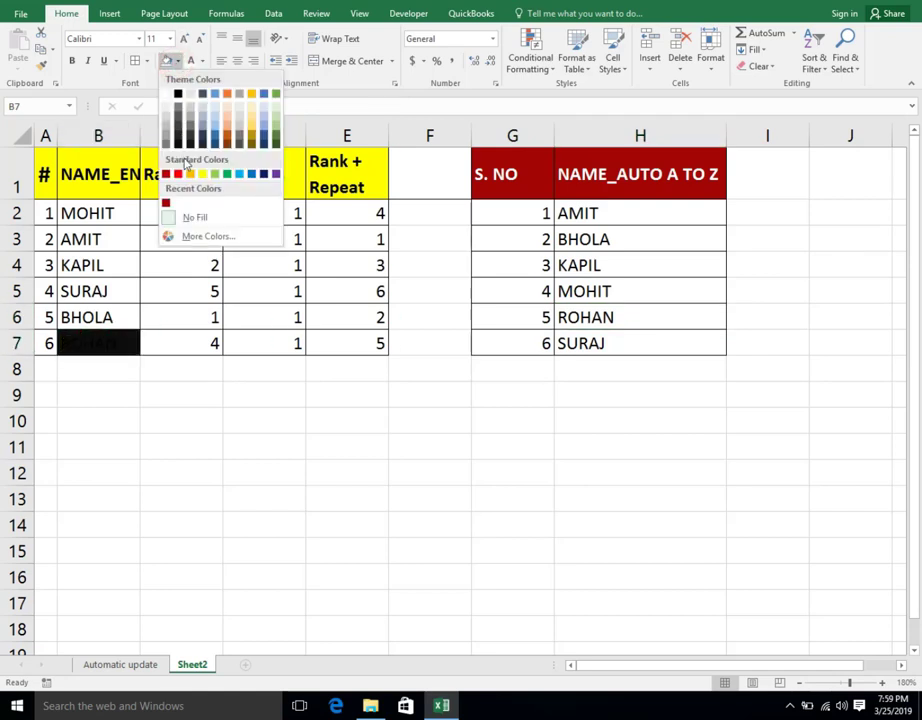
left_click(432, 382)
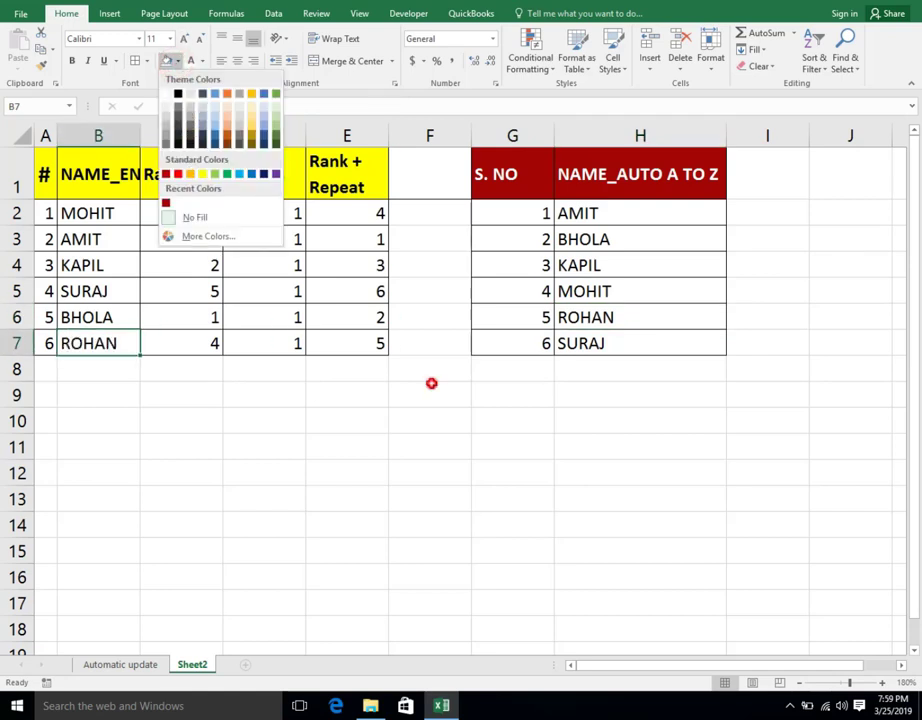
left_click(597, 213)
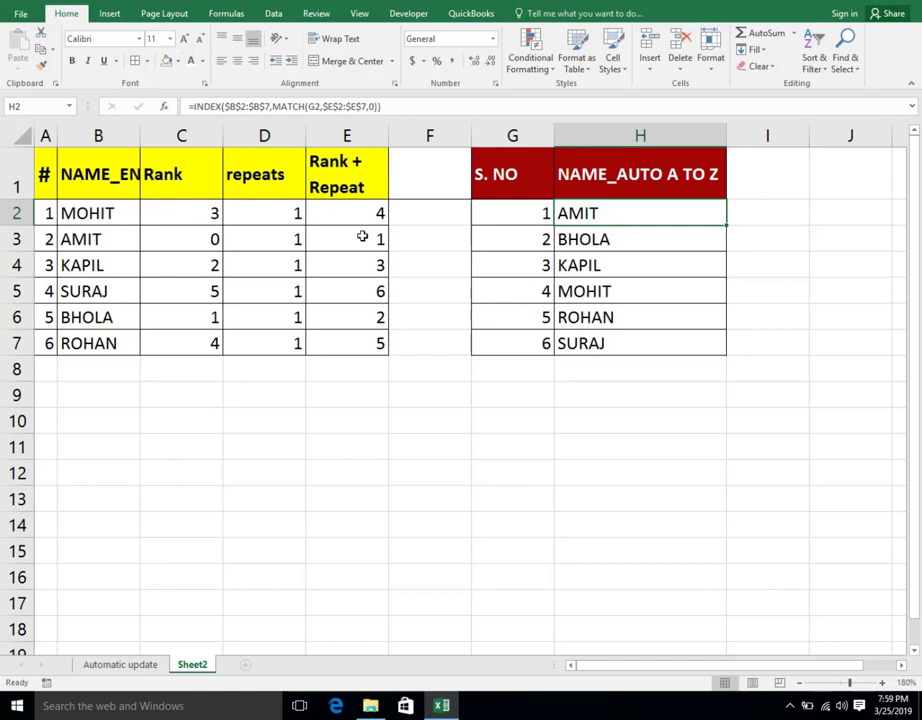
left_click(289, 214)
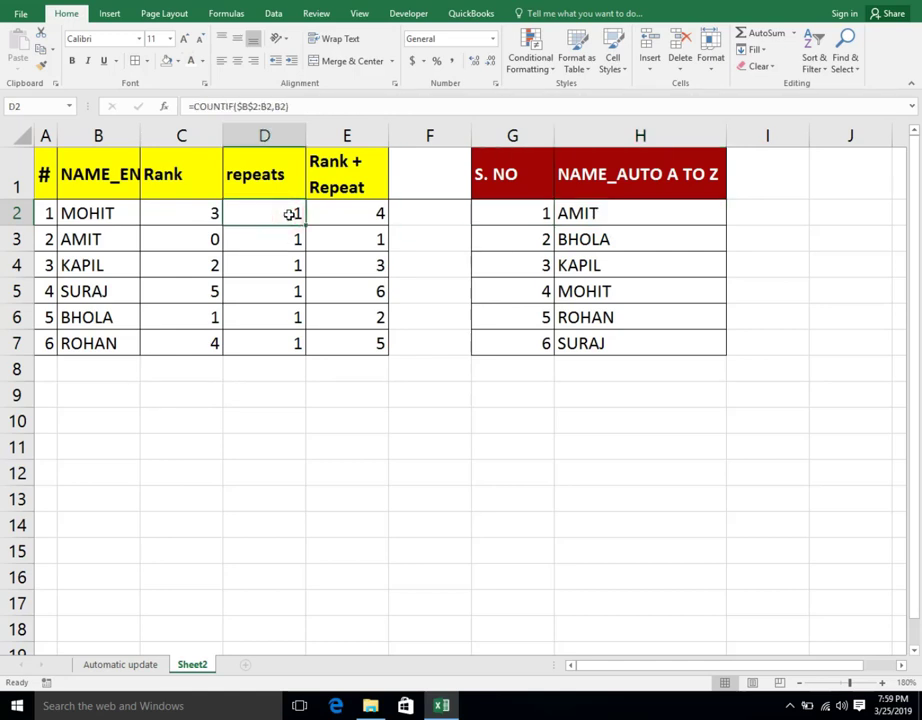